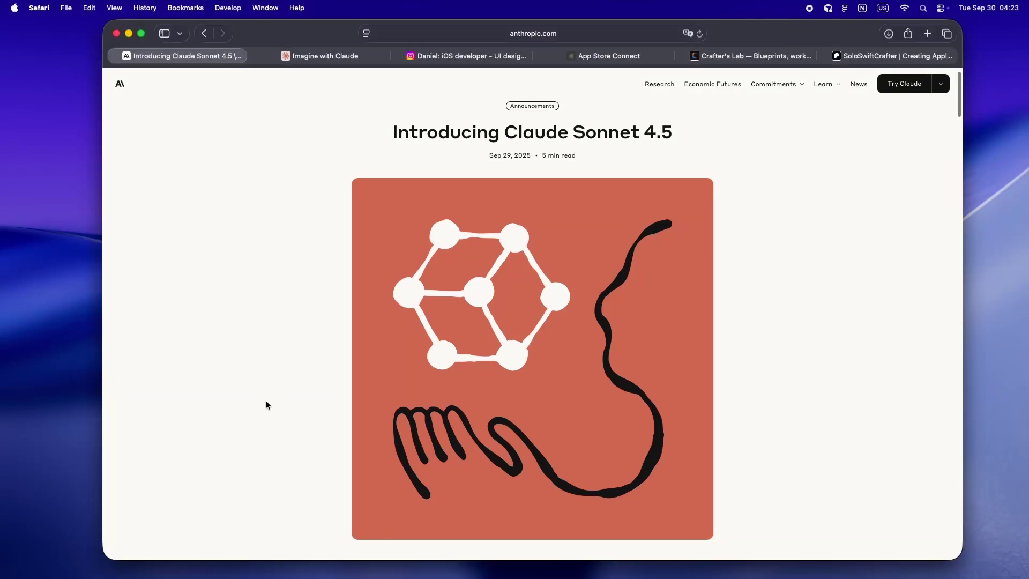
Scroll the Claude Sonnet 4.5 announcement down to the Bonus research preview section.
{"action": "scroll", "coordinate": [266, 401], "scroll_direction": "down", "scroll_amount": 10}
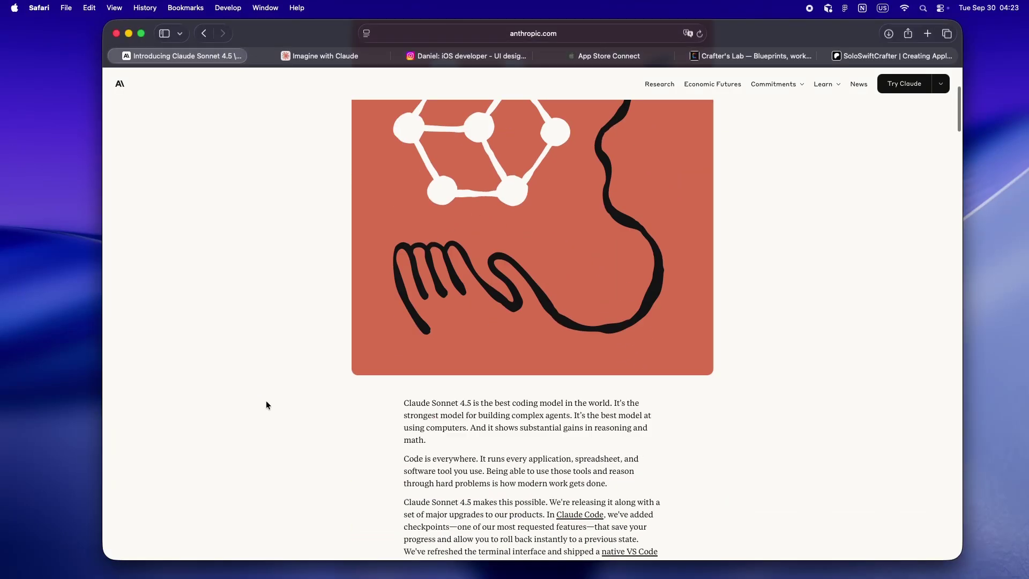
{"action": "scroll", "coordinate": [265, 401], "scroll_direction": "down", "scroll_amount": 20}
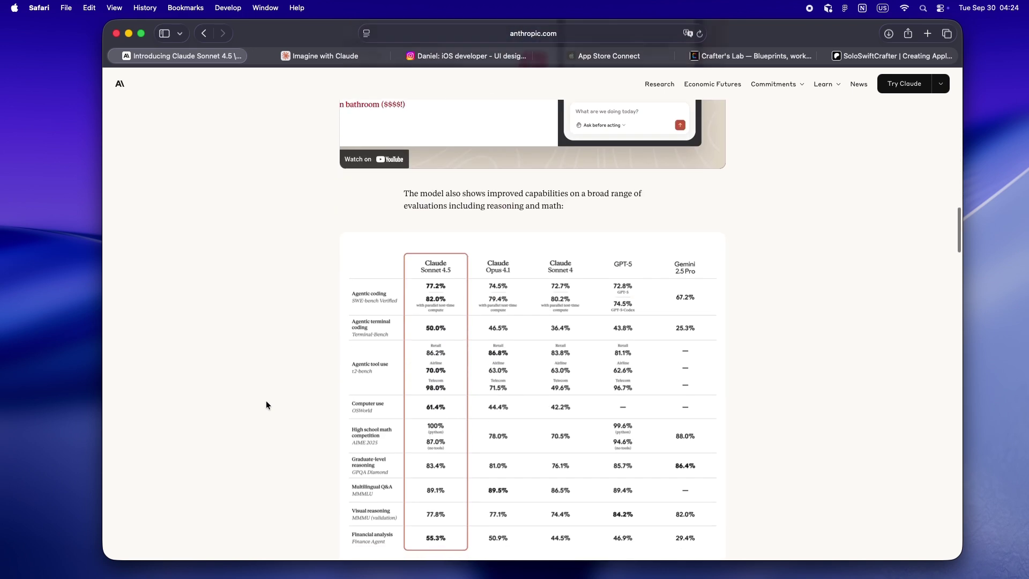
{"action": "scroll", "coordinate": [266, 401], "scroll_direction": "down", "scroll_amount": 20}
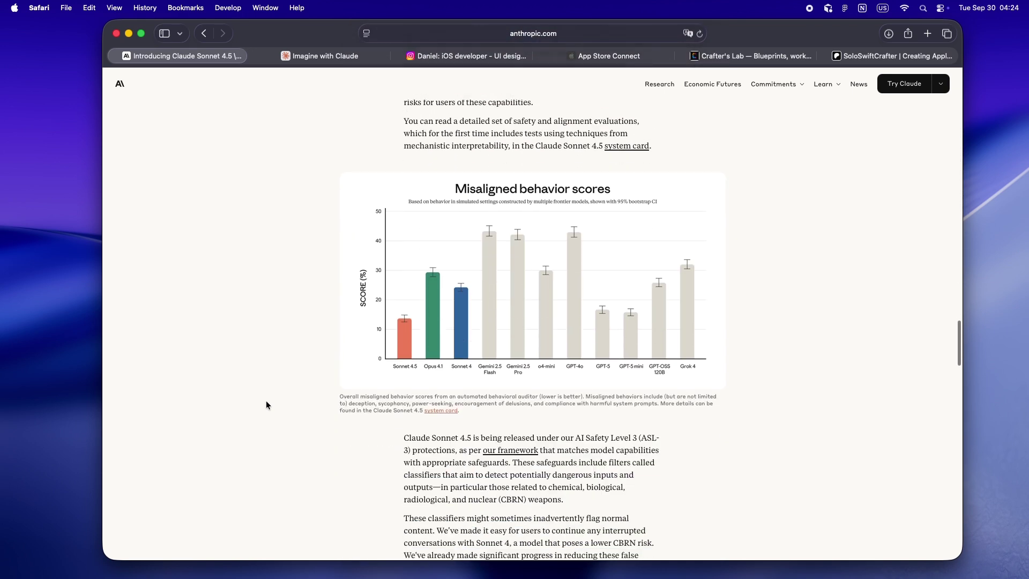
{"action": "scroll", "coordinate": [266, 402], "scroll_direction": "down", "scroll_amount": 20}
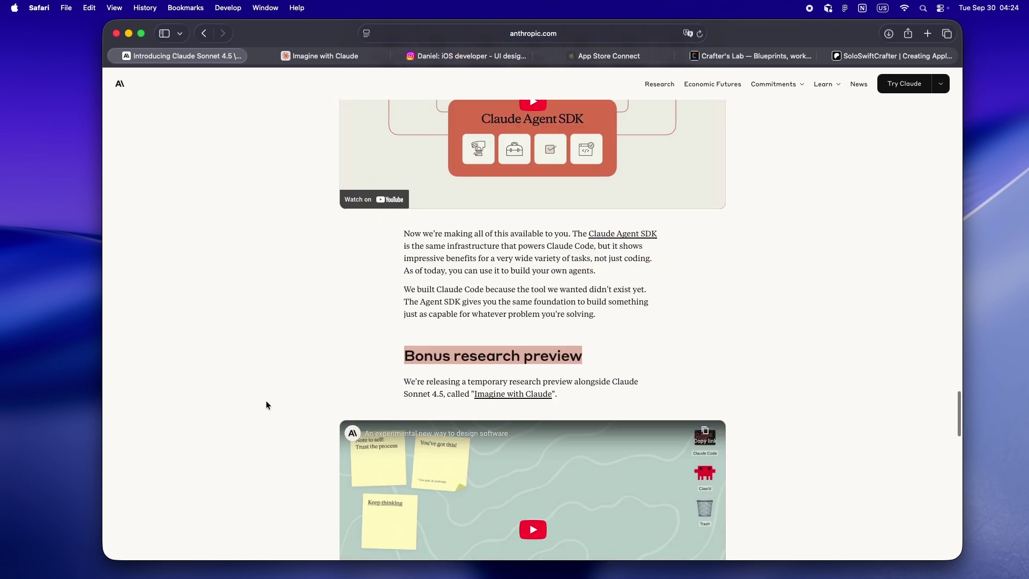
{"action": "scroll", "coordinate": [266, 402], "scroll_direction": "down", "scroll_amount": 3}
{"action": "scroll", "coordinate": [266, 401], "scroll_direction": "up", "scroll_amount": 1}
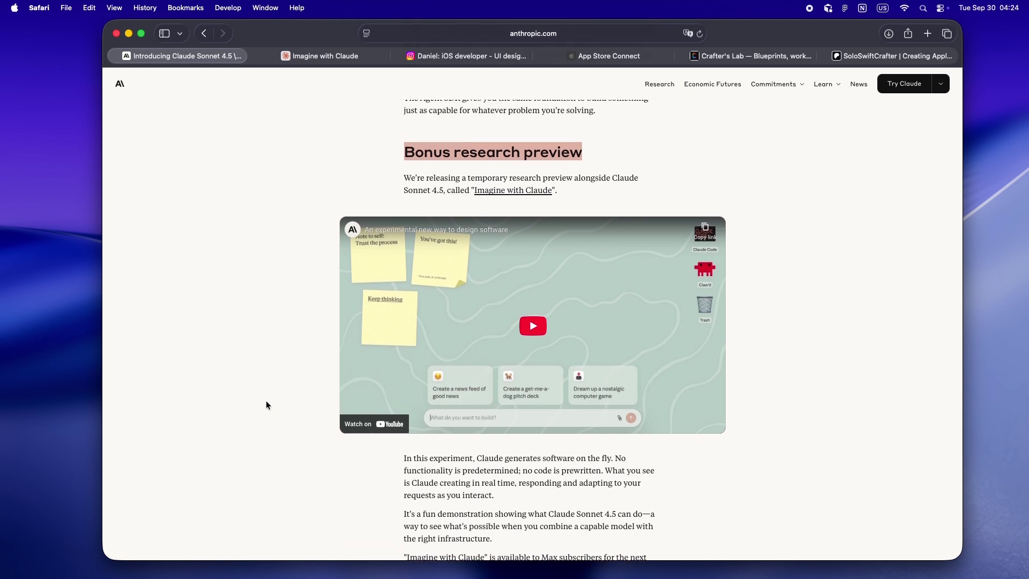
Enlarge the article with Cmd+=, reread the preview section, and bring up Imagine with Claude.
{"action": "key", "text": "super+equal"}
{"action": "key", "text": "super+equal"}
{"action": "key", "text": "super+equal"}
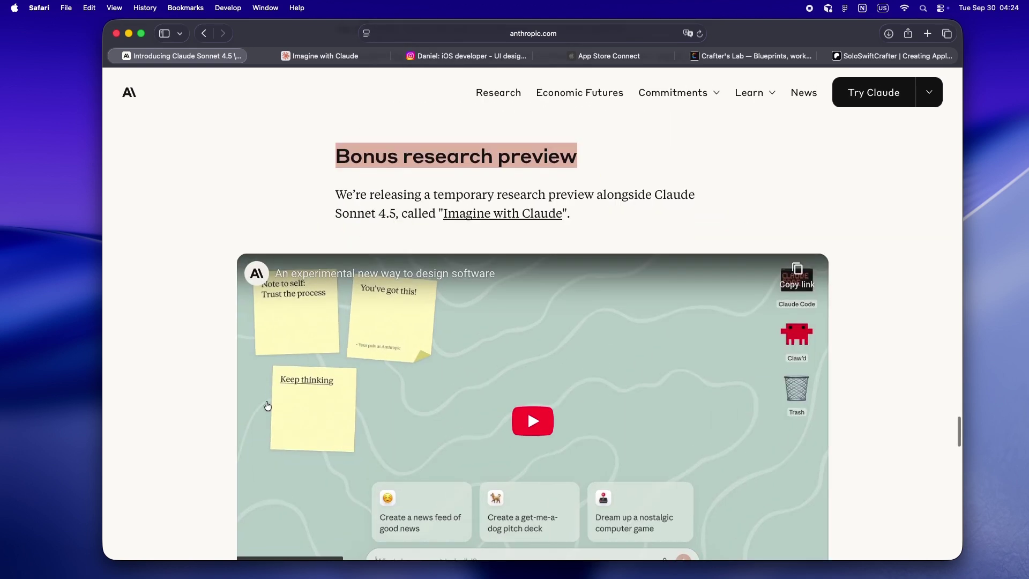
{"action": "scroll", "coordinate": [266, 406], "scroll_direction": "down", "scroll_amount": 4}
{"action": "scroll", "coordinate": [267, 405], "scroll_direction": "up", "scroll_amount": 5}
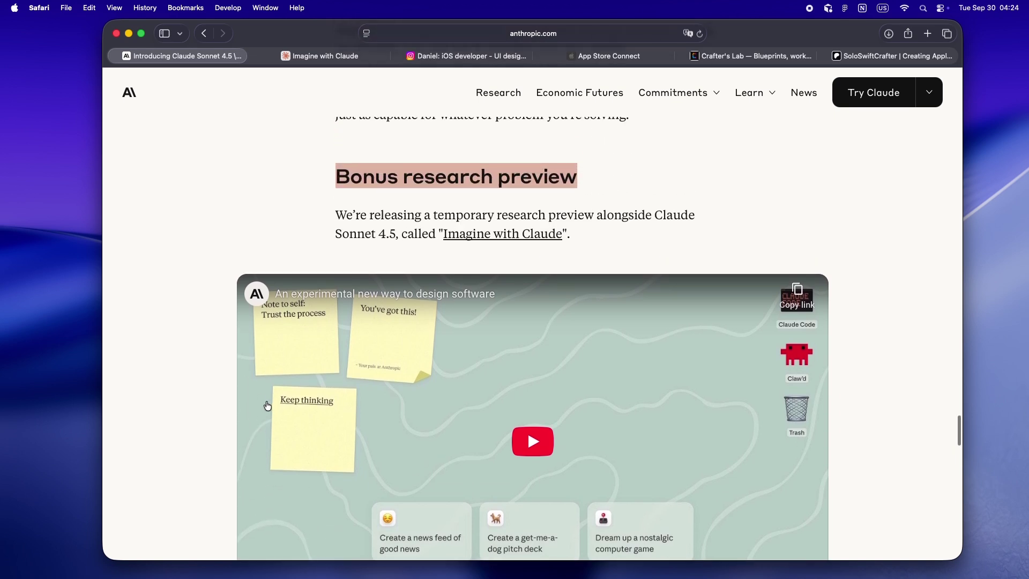
{"action": "scroll", "coordinate": [267, 406], "scroll_direction": "down", "scroll_amount": 10}
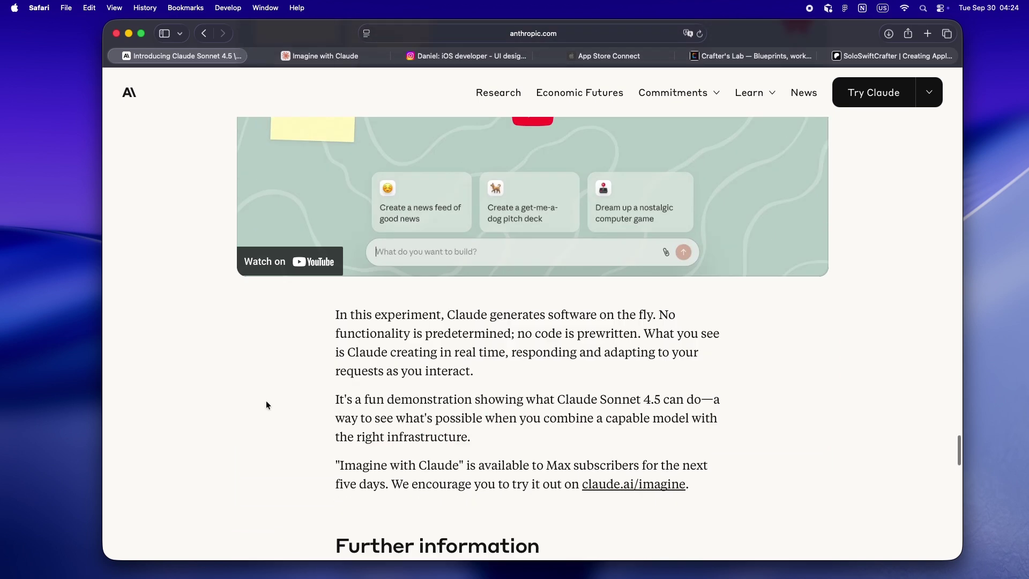
{"action": "scroll", "coordinate": [266, 405], "scroll_direction": "down", "scroll_amount": 2}
{"action": "scroll", "coordinate": [266, 406], "scroll_direction": "up", "scroll_amount": 2}
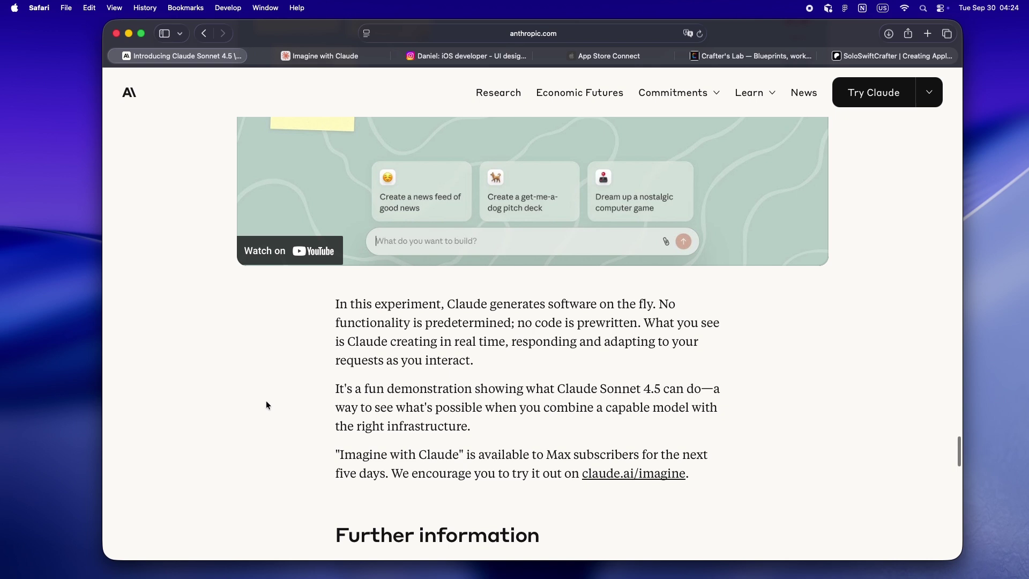
{"action": "left_click", "coordinate": [335, 56]}
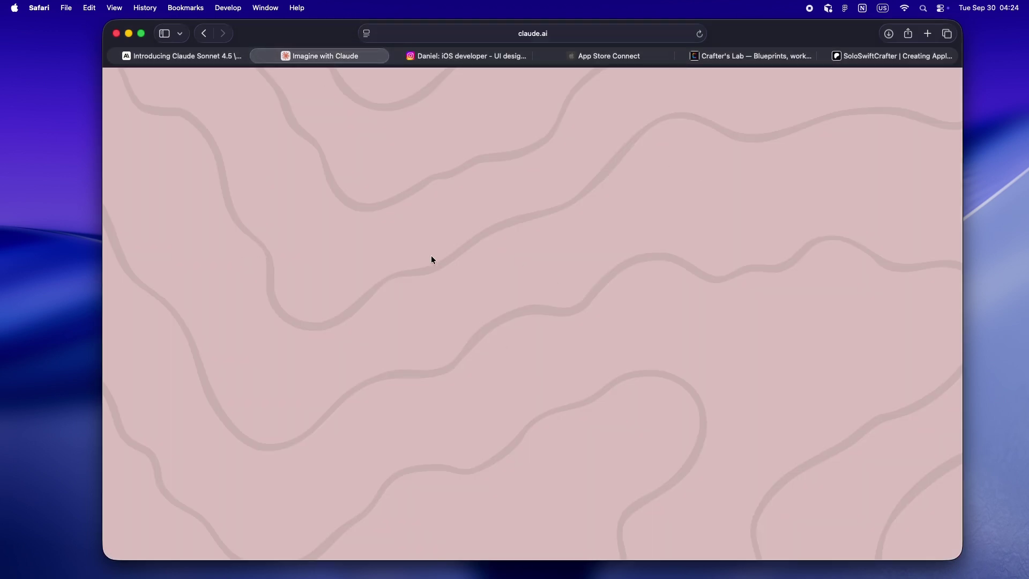
Return to the Sonnet 4.5 article and scroll back to its Imagine with Claude video.
{"action": "left_click", "coordinate": [208, 58]}
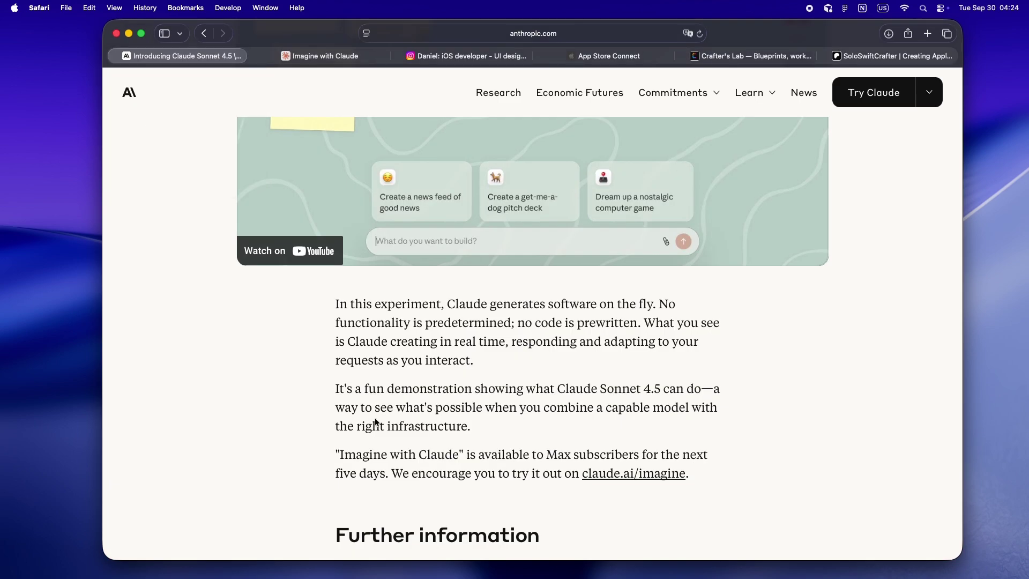
{"action": "scroll", "coordinate": [386, 415], "scroll_direction": "up", "scroll_amount": 1}
{"action": "scroll", "coordinate": [398, 407], "scroll_direction": "up", "scroll_amount": 5}
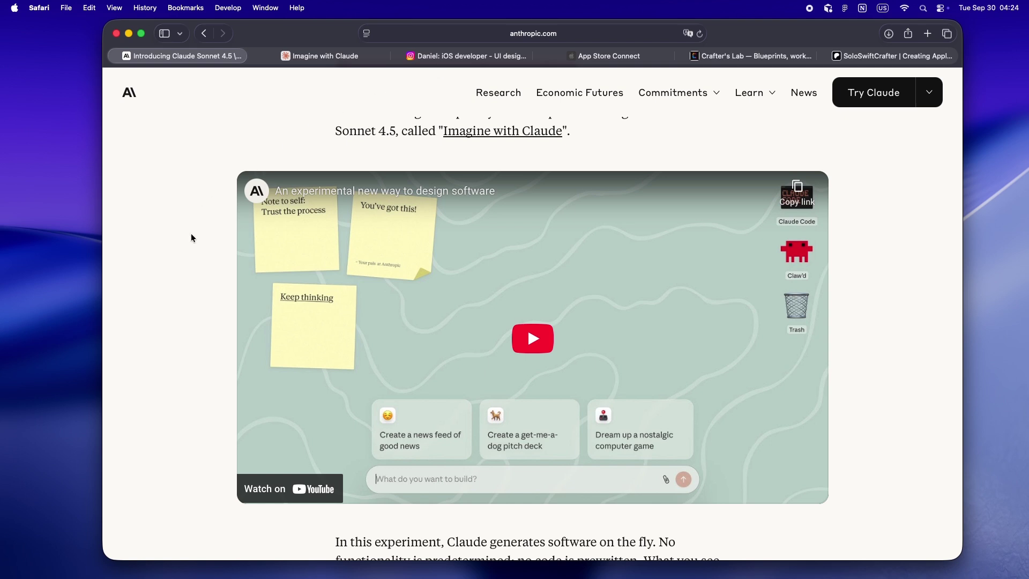
{"action": "scroll", "coordinate": [195, 249], "scroll_direction": "up", "scroll_amount": 1}
{"action": "scroll", "coordinate": [195, 247], "scroll_direction": "down", "scroll_amount": 2}
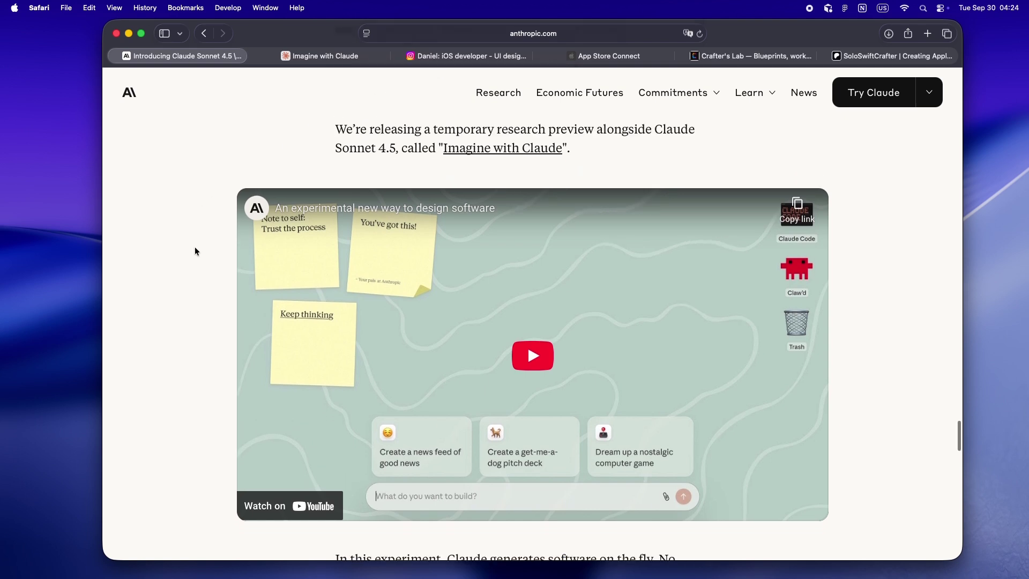
{"action": "scroll", "coordinate": [194, 247], "scroll_direction": "down", "scroll_amount": 10}
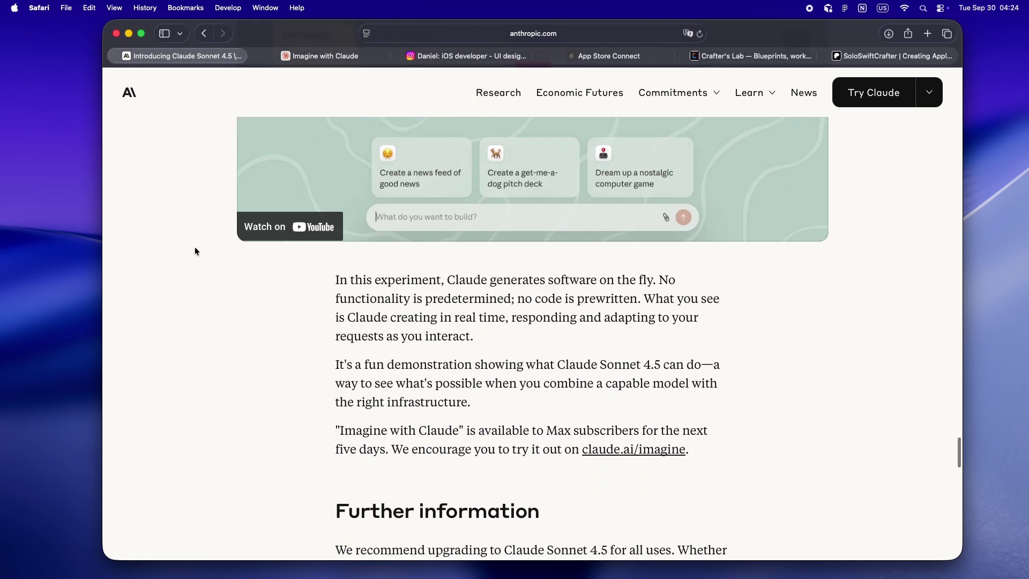
{"action": "scroll", "coordinate": [195, 248], "scroll_direction": "down", "scroll_amount": 8}
{"action": "scroll", "coordinate": [194, 251], "scroll_direction": "down", "scroll_amount": 4}
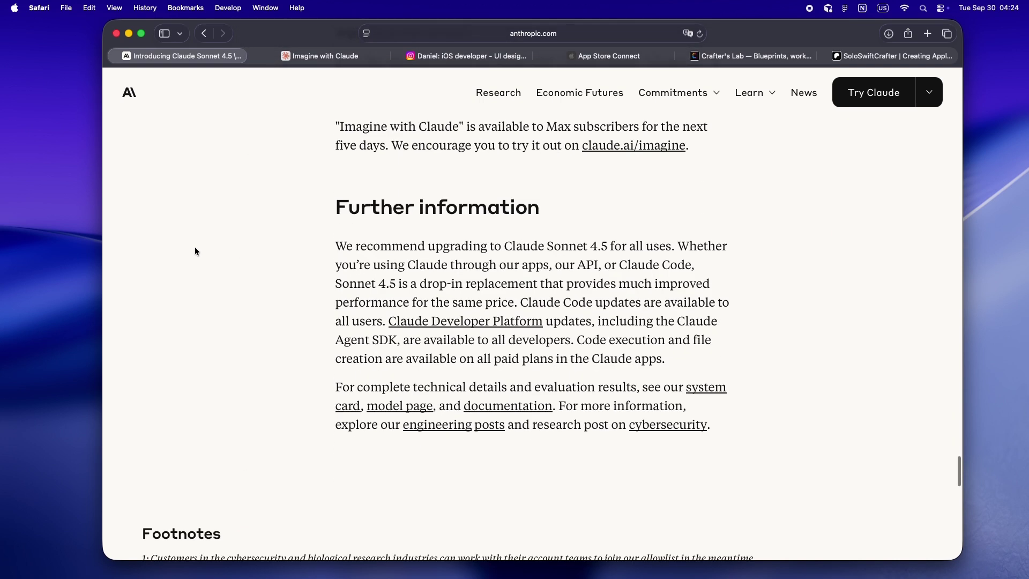
{"action": "scroll", "coordinate": [195, 252], "scroll_direction": "up", "scroll_amount": 20}
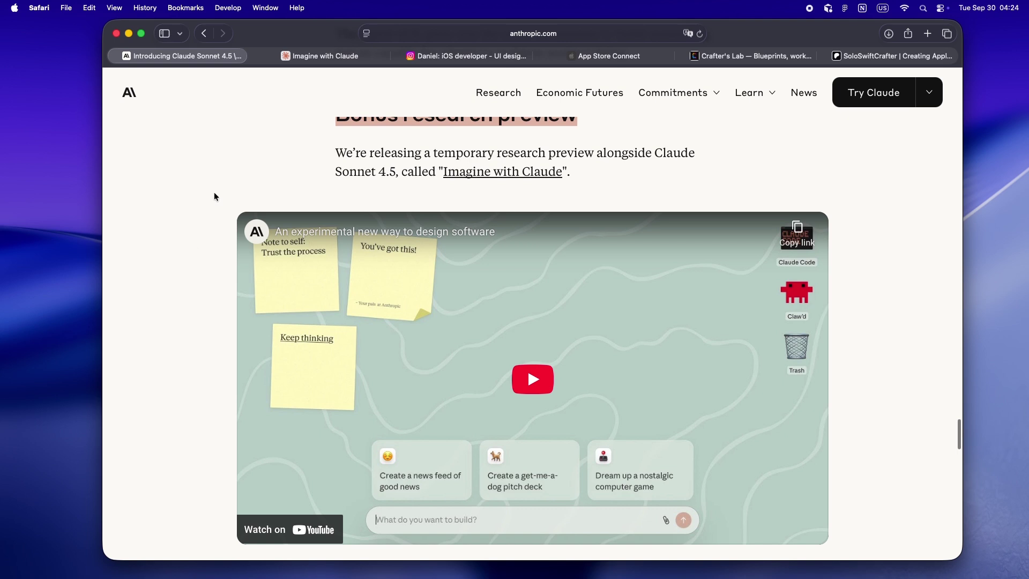
Reload the Imagine with Claude page and dismiss its welcome dialog with Let's go!
{"action": "left_click", "coordinate": [330, 56]}
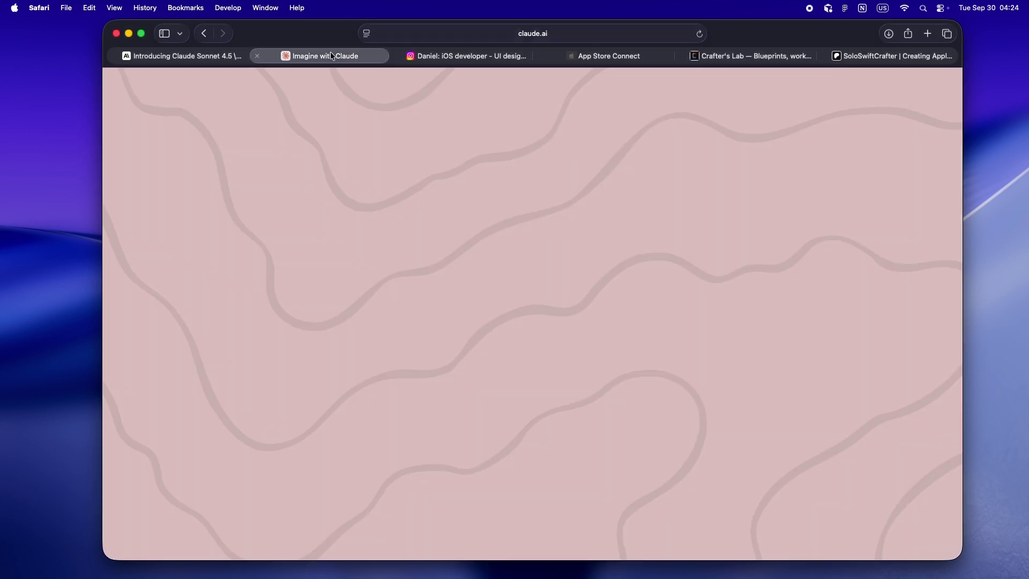
{"action": "left_click", "coordinate": [699, 33]}
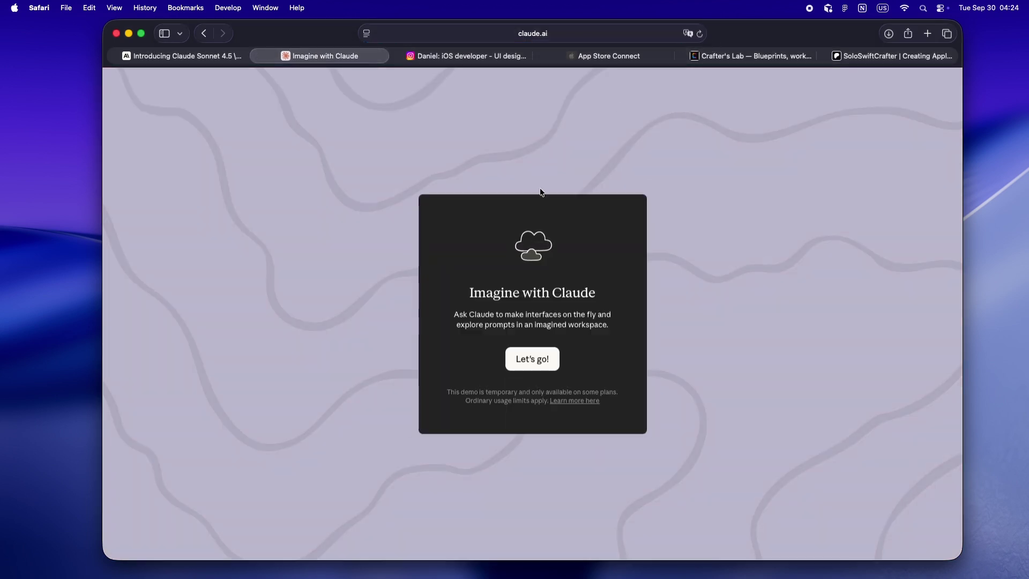
{"action": "left_click", "coordinate": [529, 359]}
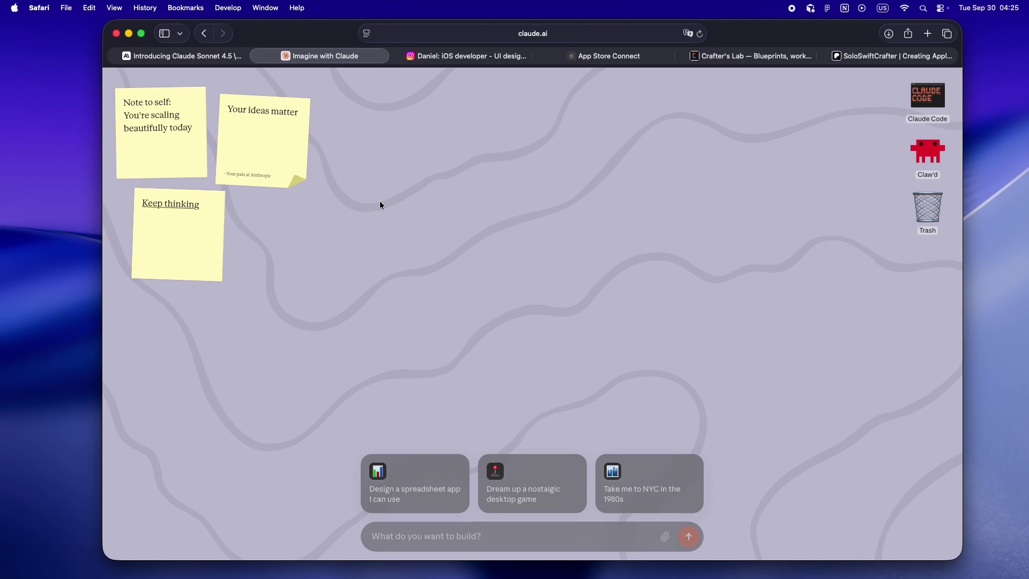
Browse the iOS developer's Instagram post grid down to Related accounts and back up.
{"action": "left_click", "coordinate": [468, 57]}
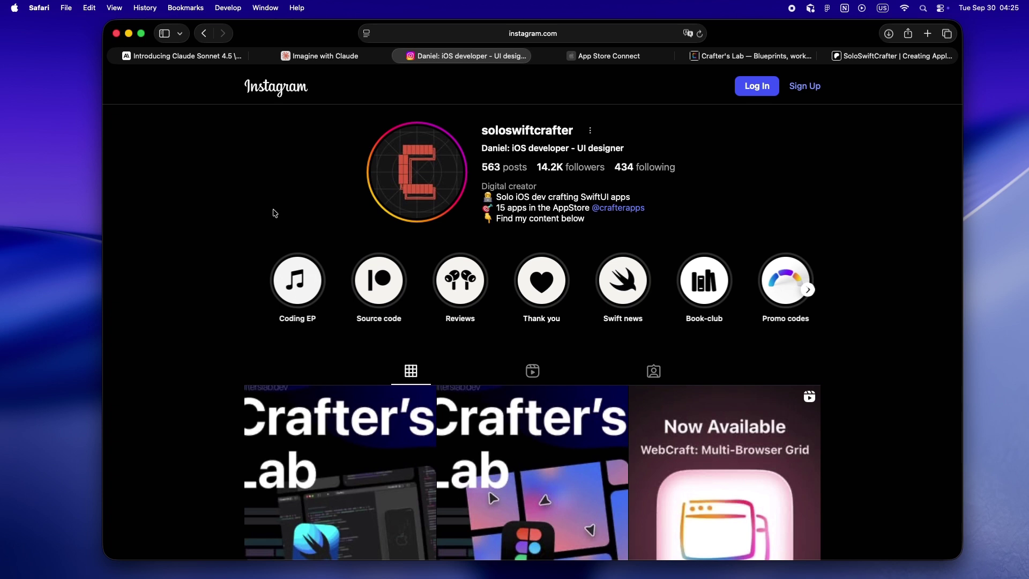
{"action": "scroll", "coordinate": [274, 213], "scroll_direction": "down", "scroll_amount": 10}
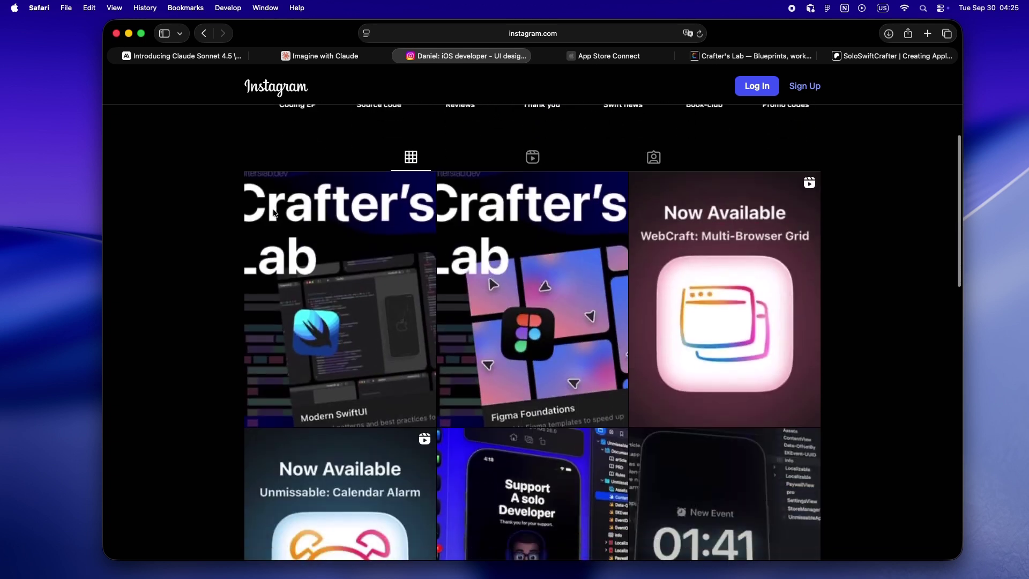
{"action": "scroll", "coordinate": [273, 212], "scroll_direction": "down", "scroll_amount": 10}
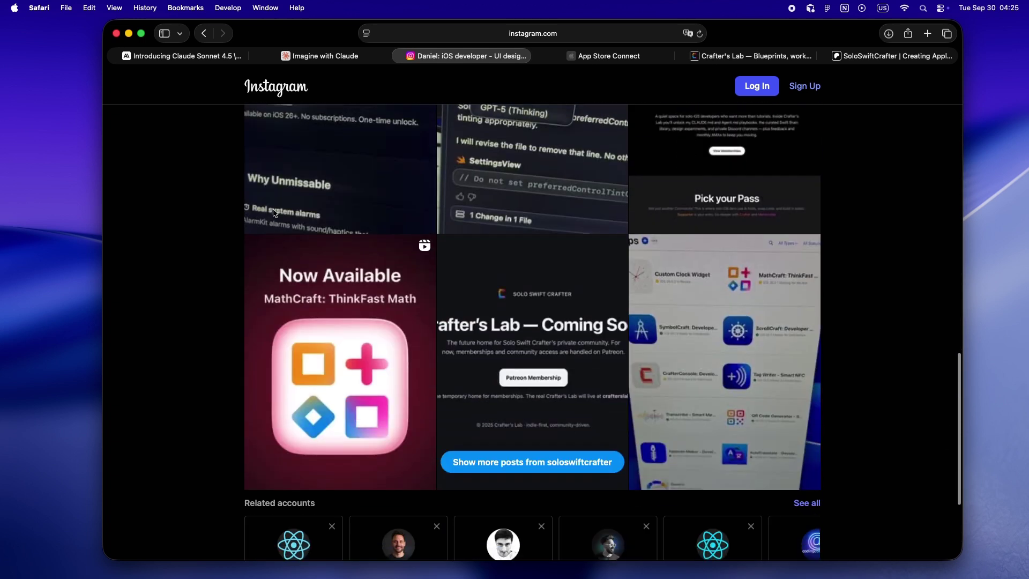
{"action": "scroll", "coordinate": [273, 213], "scroll_direction": "up", "scroll_amount": 15}
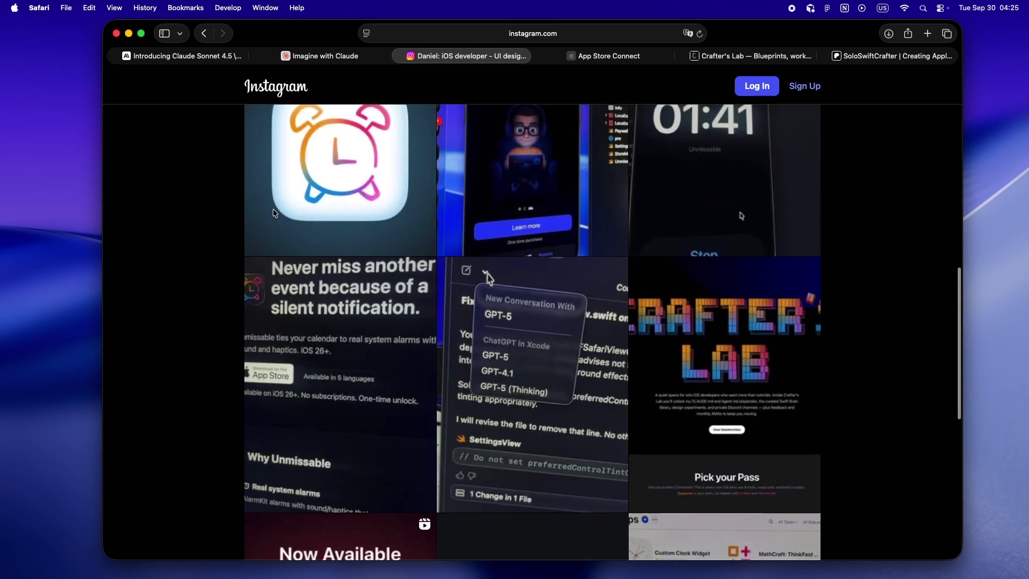
{"action": "scroll", "coordinate": [274, 212], "scroll_direction": "up", "scroll_amount": 2}
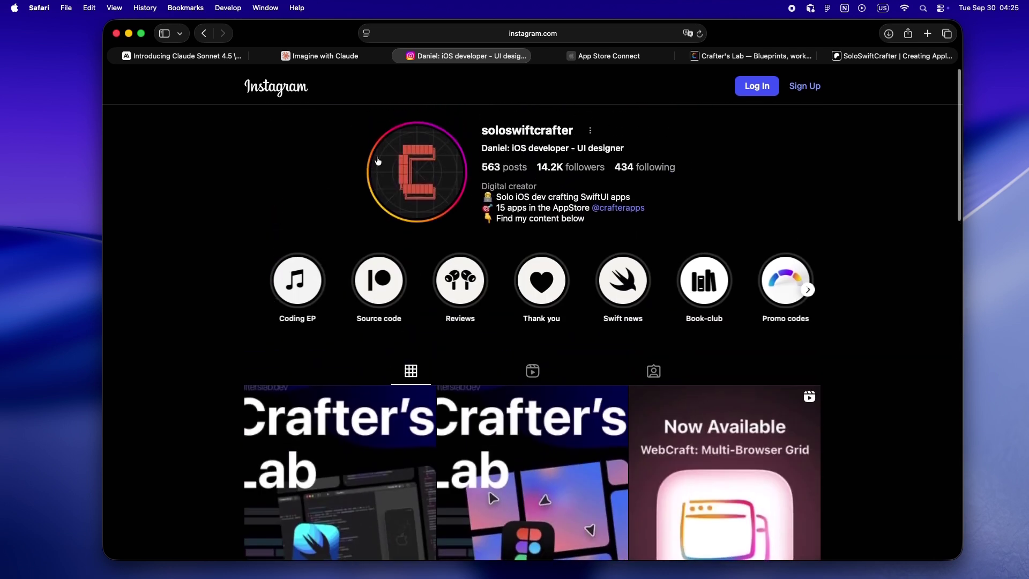
Bring the App Store Connect Apps list with its 13 apps to the front.
{"action": "left_click", "coordinate": [637, 60]}
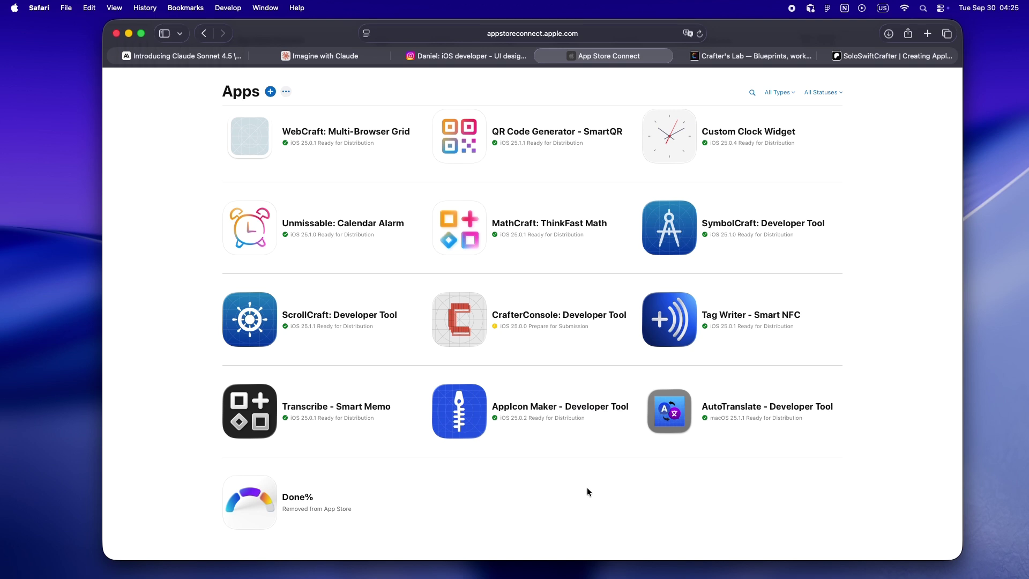
Scroll through the Crafter's Lab website homepage and back up.
{"action": "left_click", "coordinate": [744, 56]}
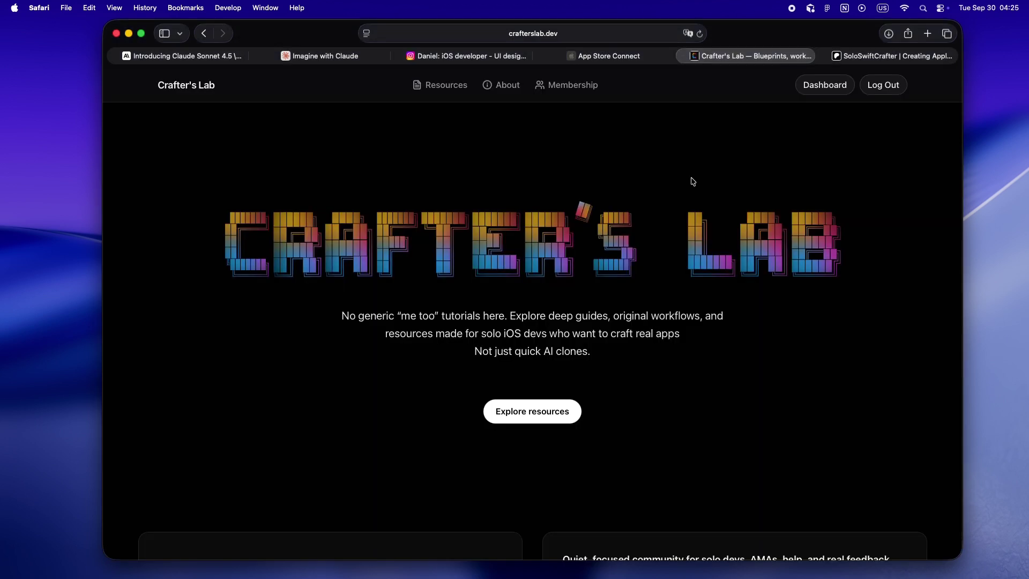
{"action": "scroll", "coordinate": [693, 181], "scroll_direction": "down", "scroll_amount": 10}
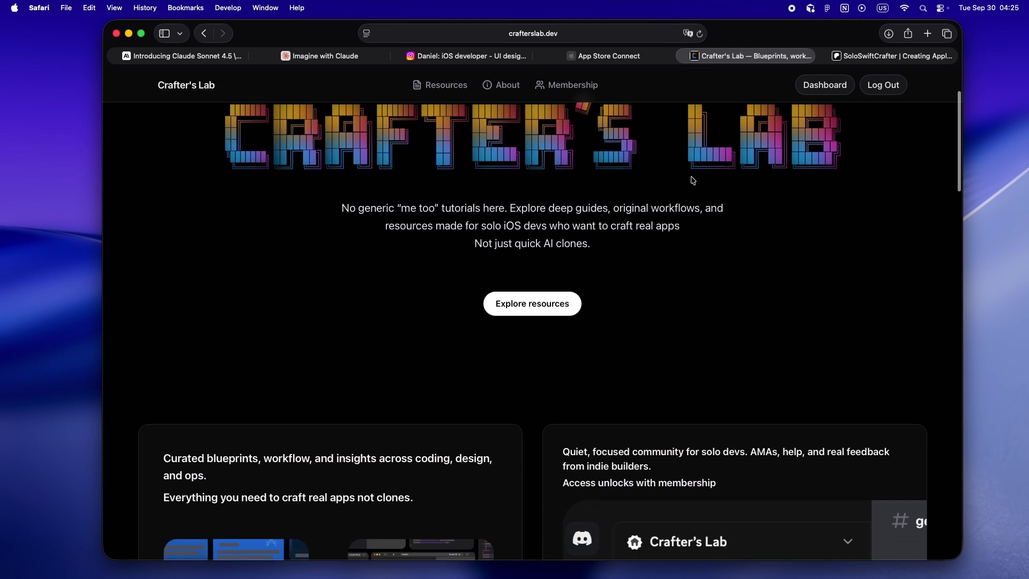
{"action": "scroll", "coordinate": [692, 180], "scroll_direction": "down", "scroll_amount": 2}
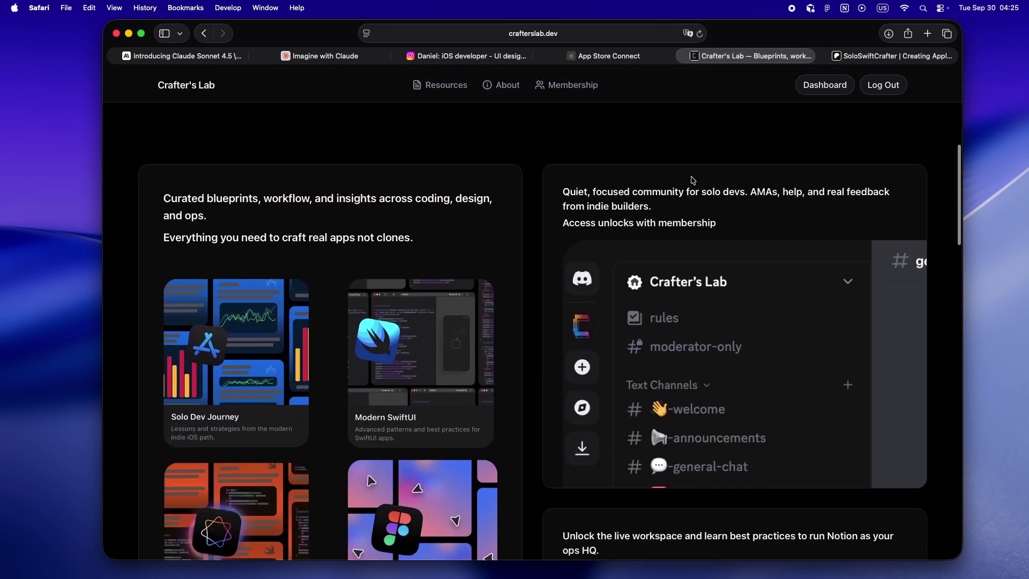
{"action": "scroll", "coordinate": [691, 177], "scroll_direction": "down", "scroll_amount": 1}
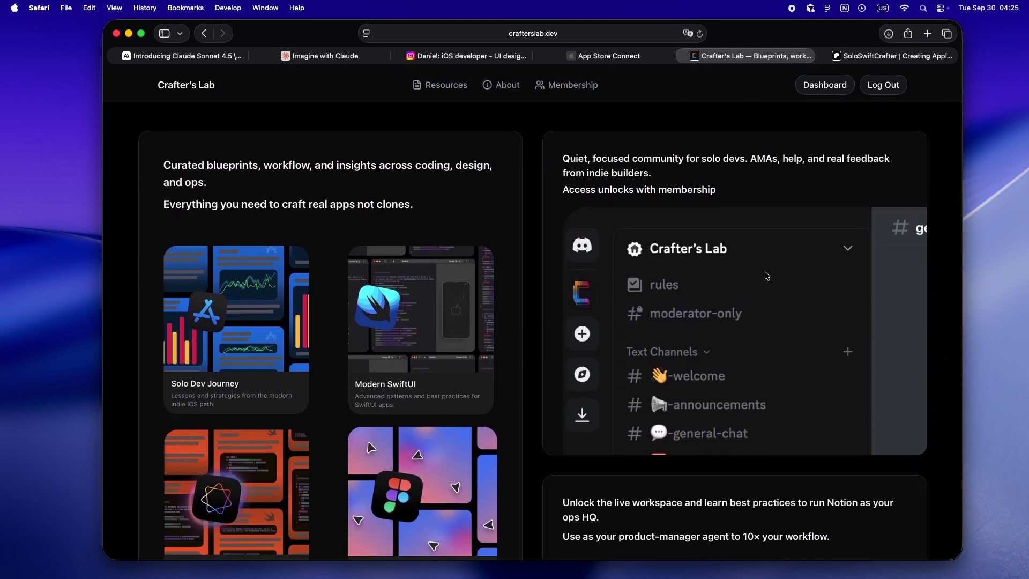
{"action": "scroll", "coordinate": [767, 276], "scroll_direction": "down", "scroll_amount": 5}
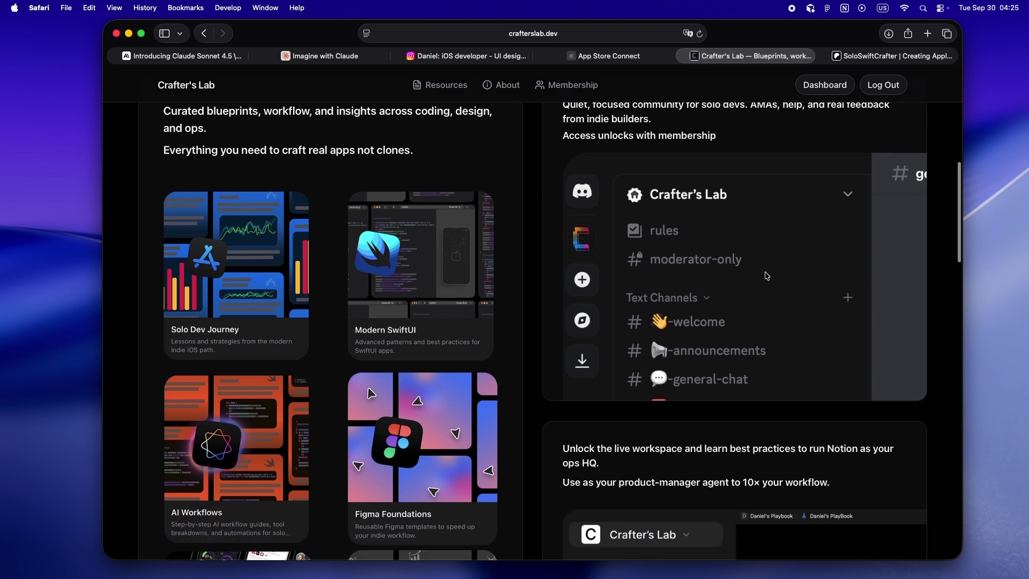
{"action": "scroll", "coordinate": [767, 276], "scroll_direction": "down", "scroll_amount": 8}
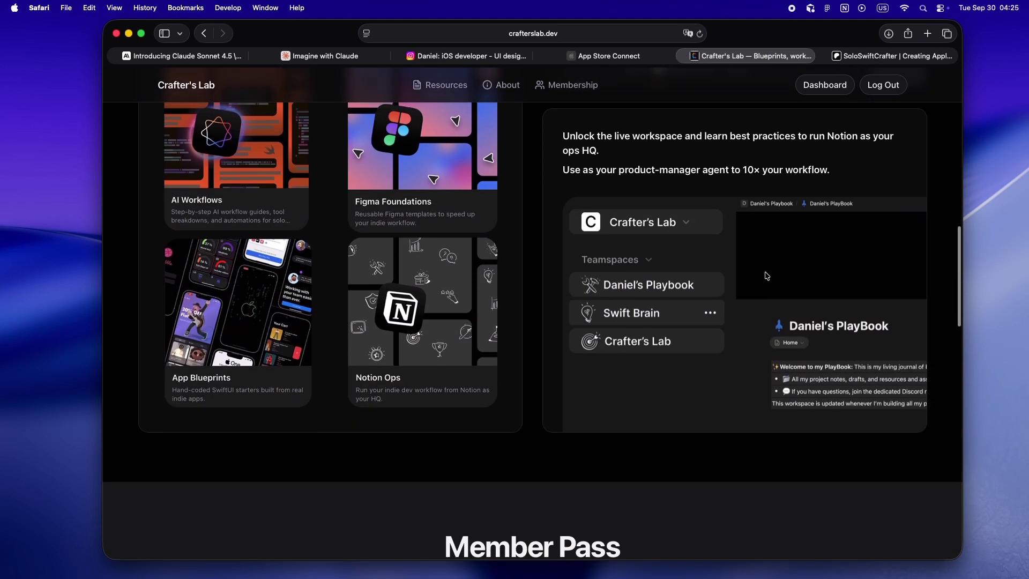
{"action": "scroll", "coordinate": [767, 276], "scroll_direction": "up", "scroll_amount": 8}
{"action": "scroll", "coordinate": [764, 272], "scroll_direction": "up", "scroll_amount": 12}
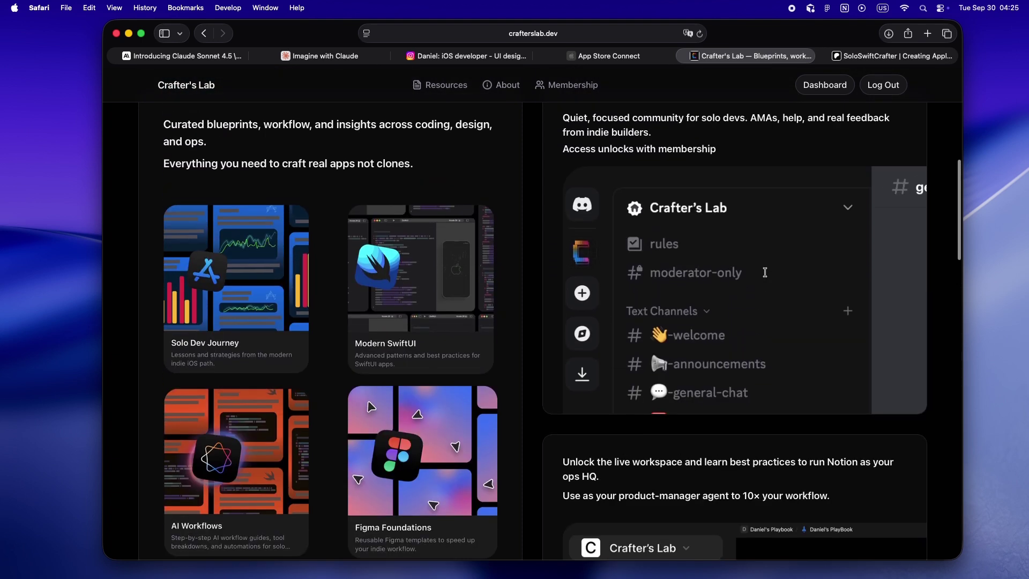
{"action": "scroll", "coordinate": [767, 276], "scroll_direction": "up", "scroll_amount": 4}
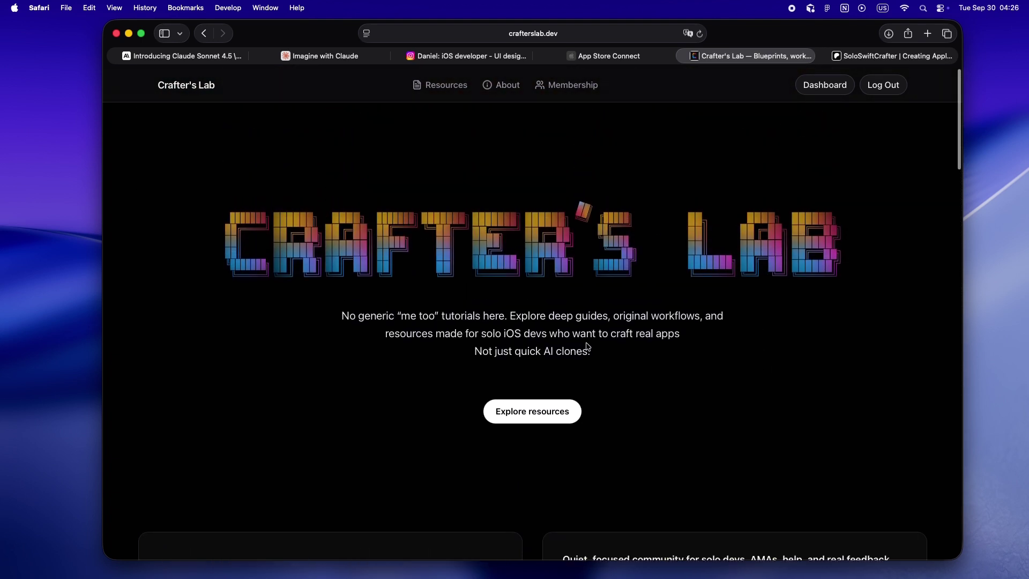
Browse the Crafter's Lab Resources cards, then bring up the SoloSwiftCrafter Patreon page.
{"action": "left_click", "coordinate": [547, 412]}
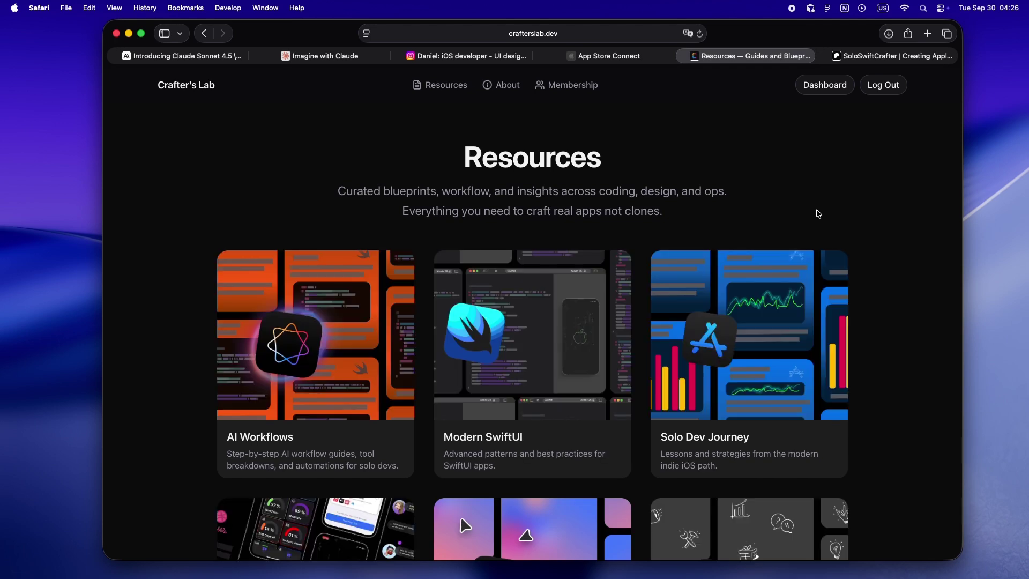
{"action": "scroll", "coordinate": [863, 220], "scroll_direction": "down", "scroll_amount": 4}
{"action": "scroll", "coordinate": [864, 220], "scroll_direction": "down", "scroll_amount": 6}
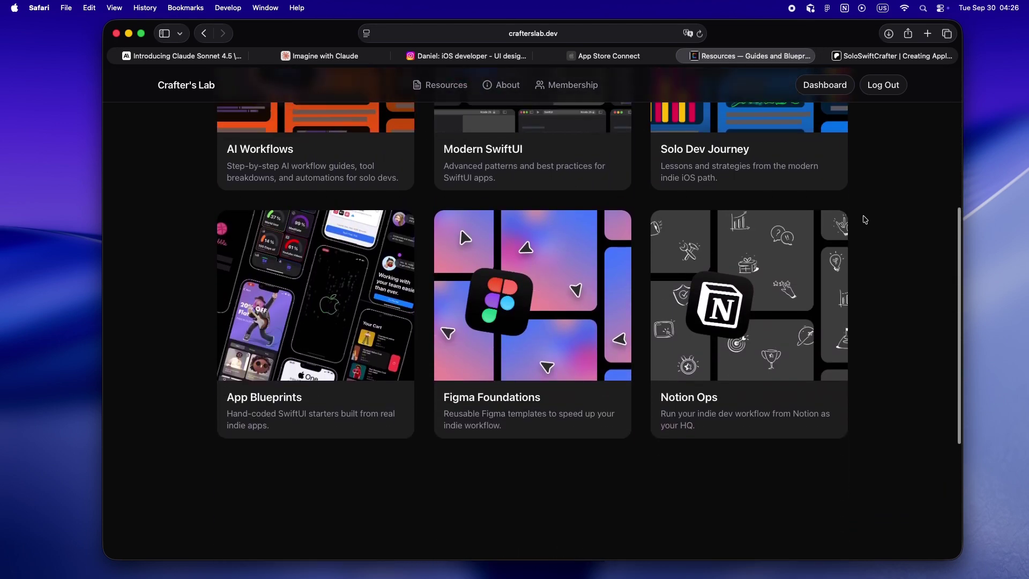
{"action": "scroll", "coordinate": [863, 220], "scroll_direction": "up", "scroll_amount": 8}
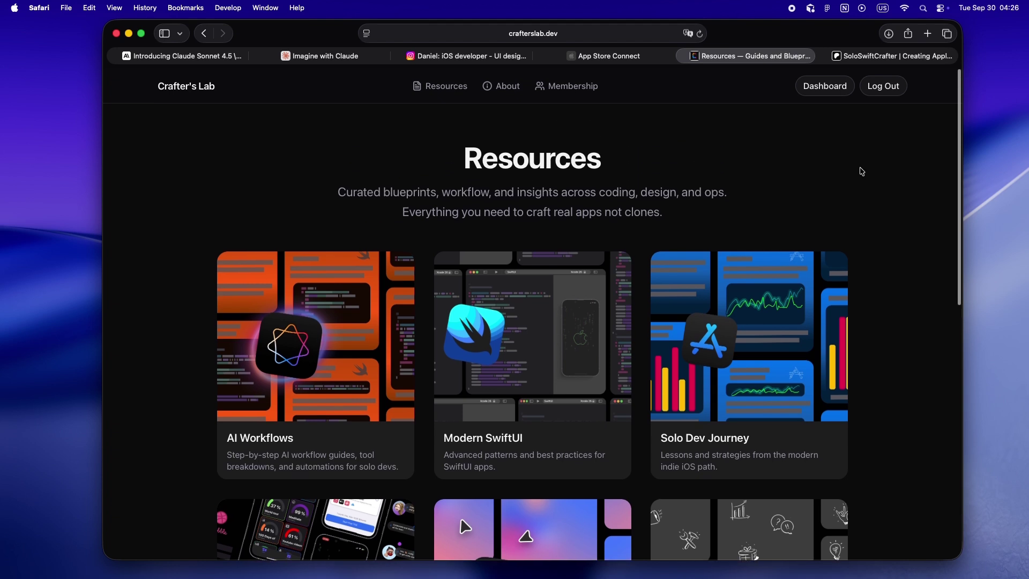
{"action": "left_click", "coordinate": [891, 56]}
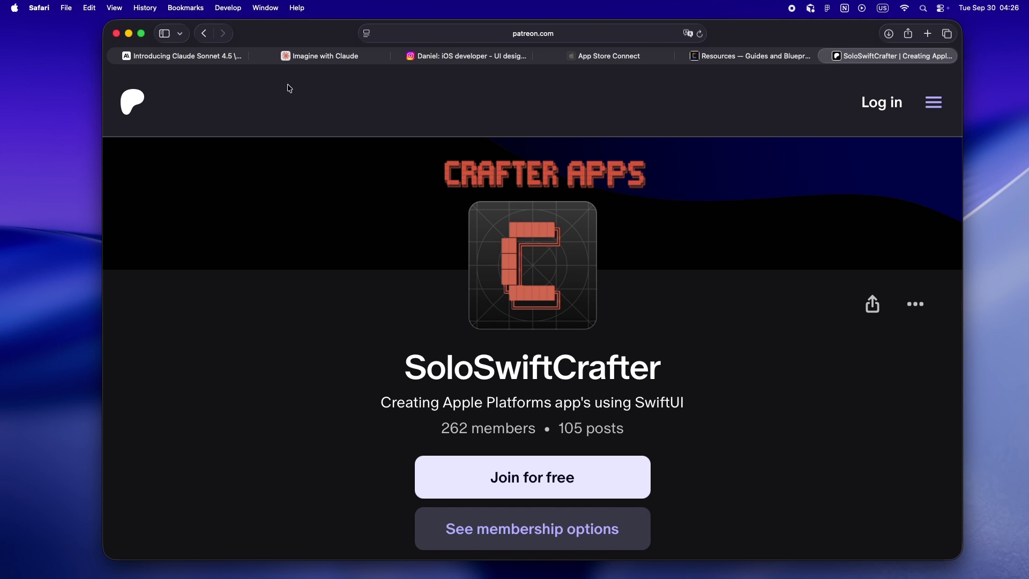
Skim the Sonnet 4.5 announcement past its video, then return to Imagine with Claude.
{"action": "left_click", "coordinate": [212, 59]}
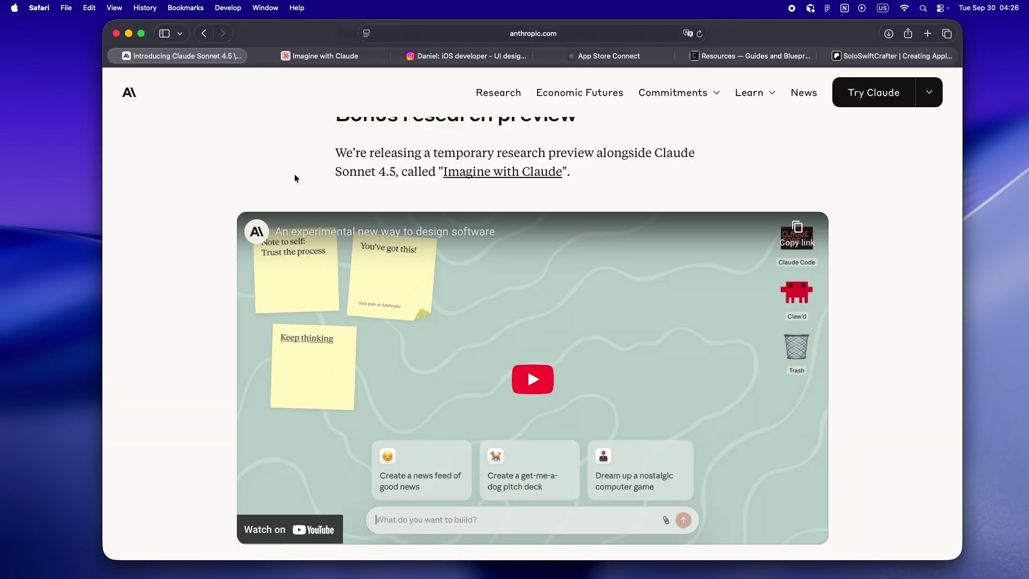
{"action": "scroll", "coordinate": [332, 133], "scroll_direction": "up", "scroll_amount": 2}
{"action": "scroll", "coordinate": [333, 133], "scroll_direction": "down", "scroll_amount": 10}
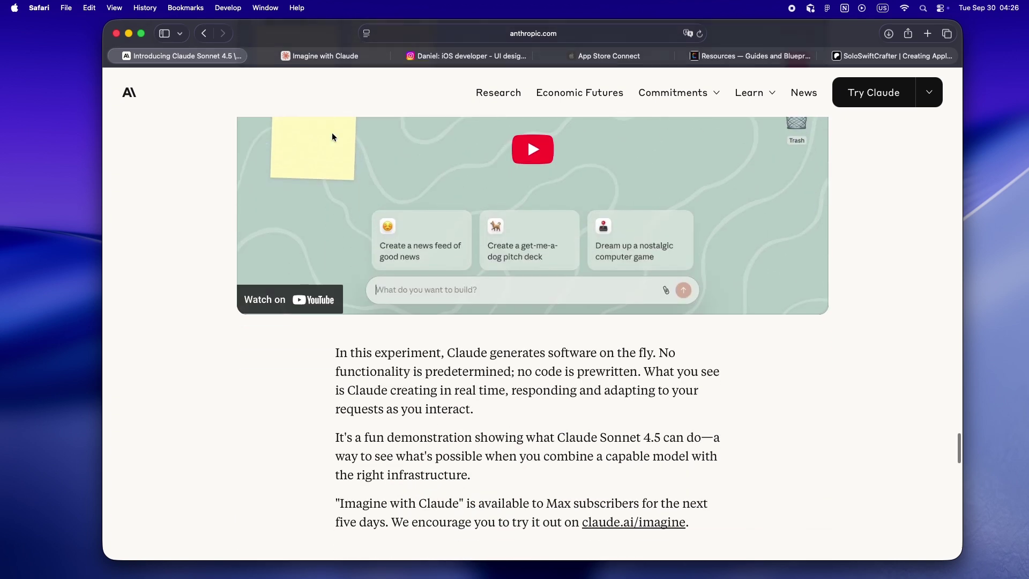
{"action": "left_click", "coordinate": [318, 57]}
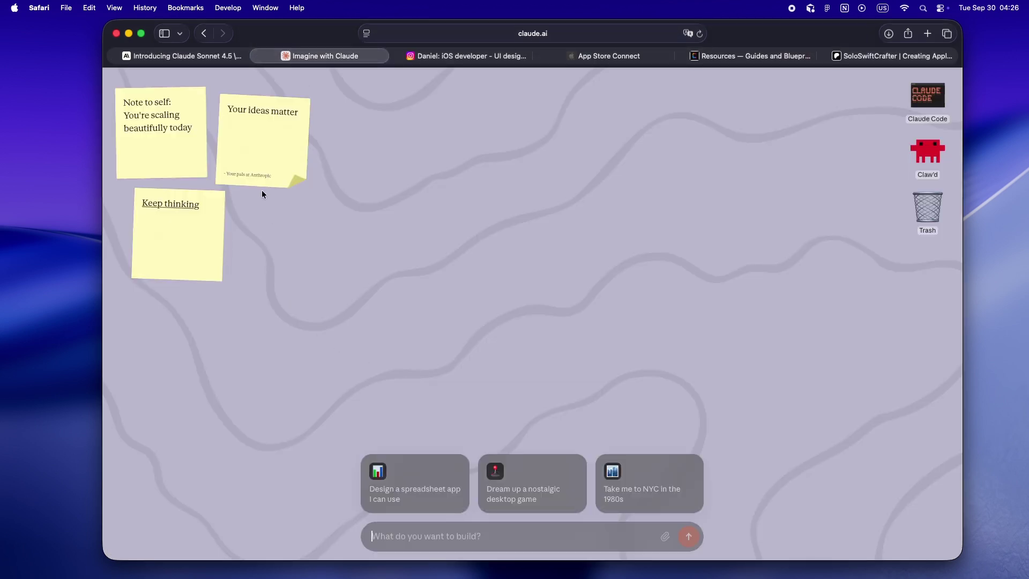
Open and close the Keep Thinking video, then launch Claude Code from its desktop icon.
{"action": "left_click_drag", "start_coordinate": [284, 111], "coordinate": [249, 111]}
{"action": "left_click", "coordinate": [154, 115]}
{"action": "double_click", "coordinate": [156, 262]}
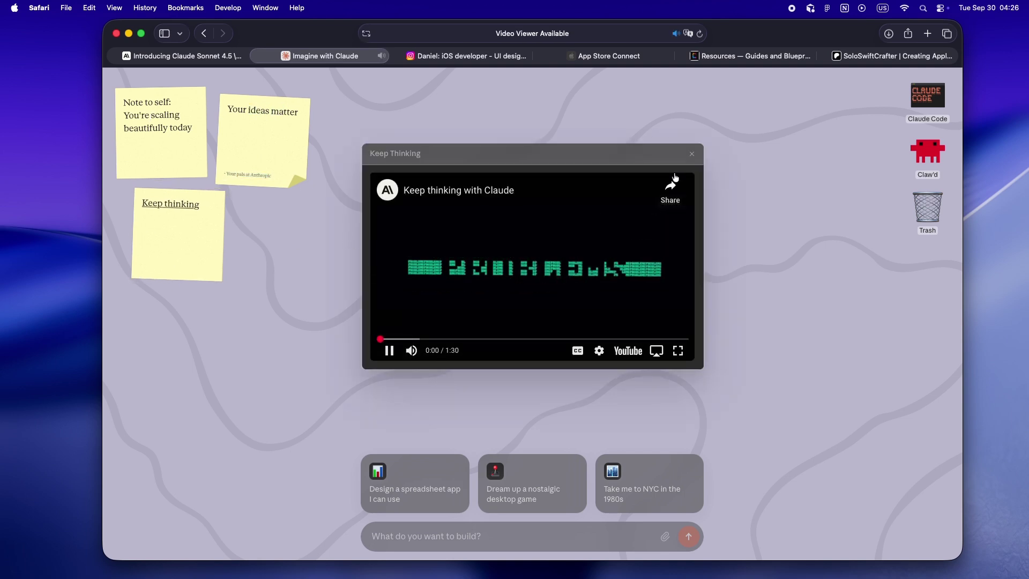
{"action": "left_click", "coordinate": [692, 153]}
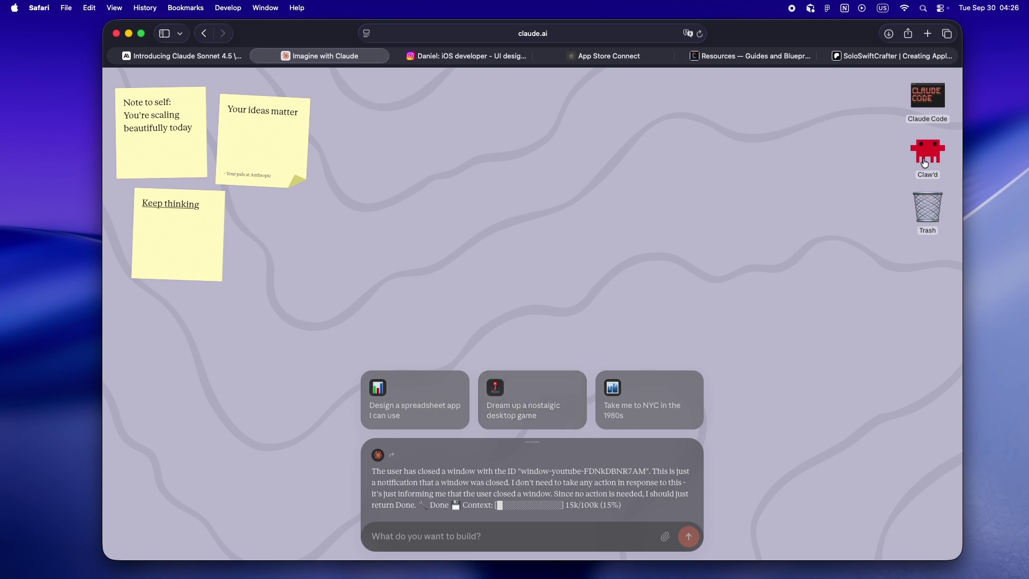
{"action": "double_click", "coordinate": [921, 98]}
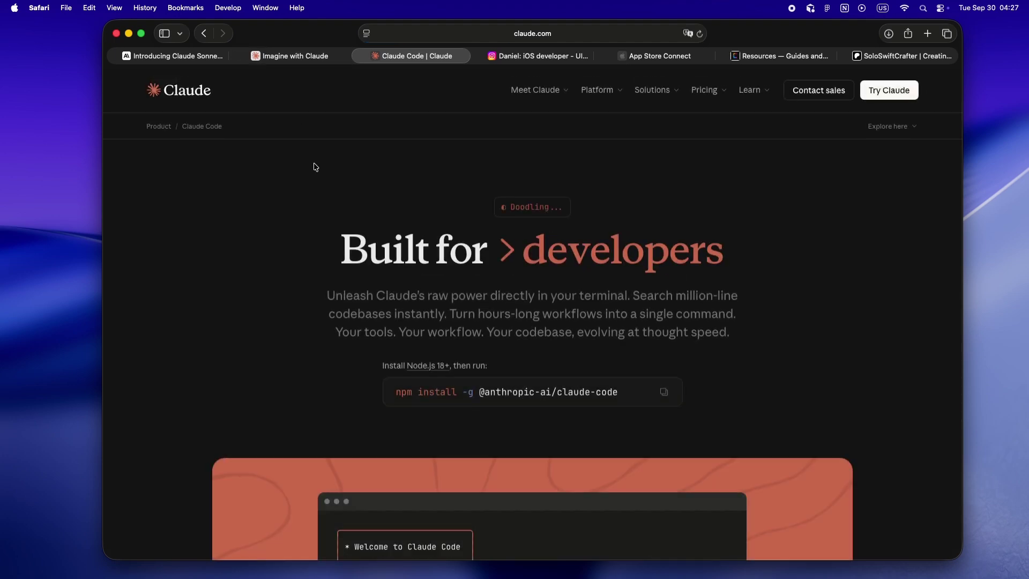
Generate a Snake Game from the nostalgic desktop game suggestion and enlarge its window.
{"action": "left_click", "coordinate": [292, 56]}
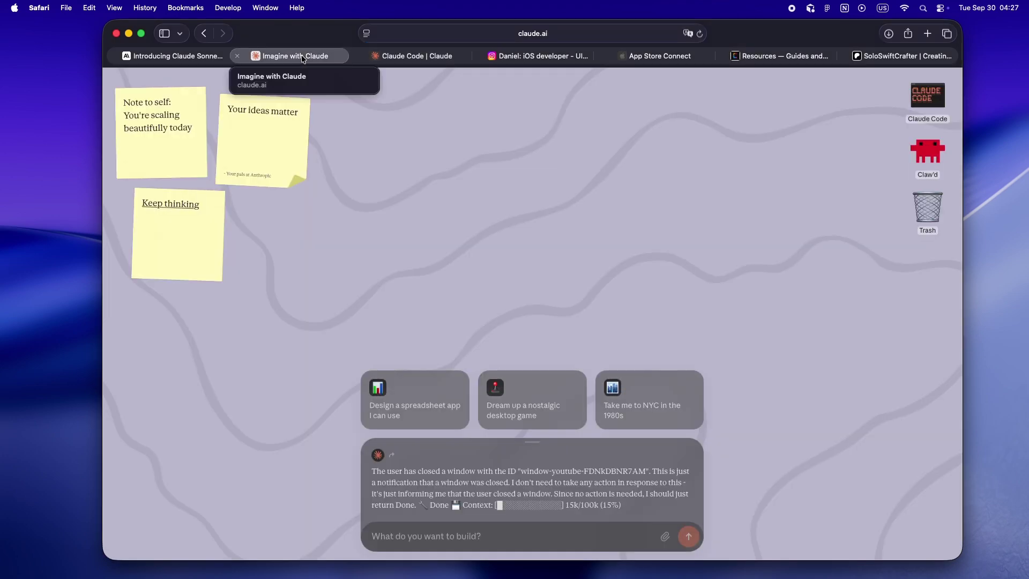
{"action": "left_click", "coordinate": [520, 420]}
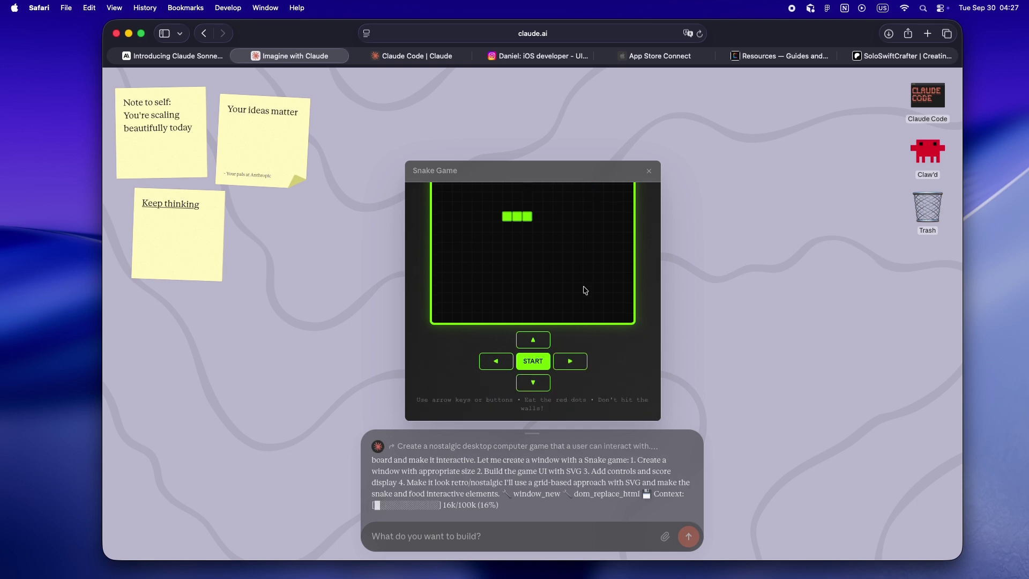
{"action": "left_click_drag", "start_coordinate": [661, 161], "coordinate": [801, 83]}
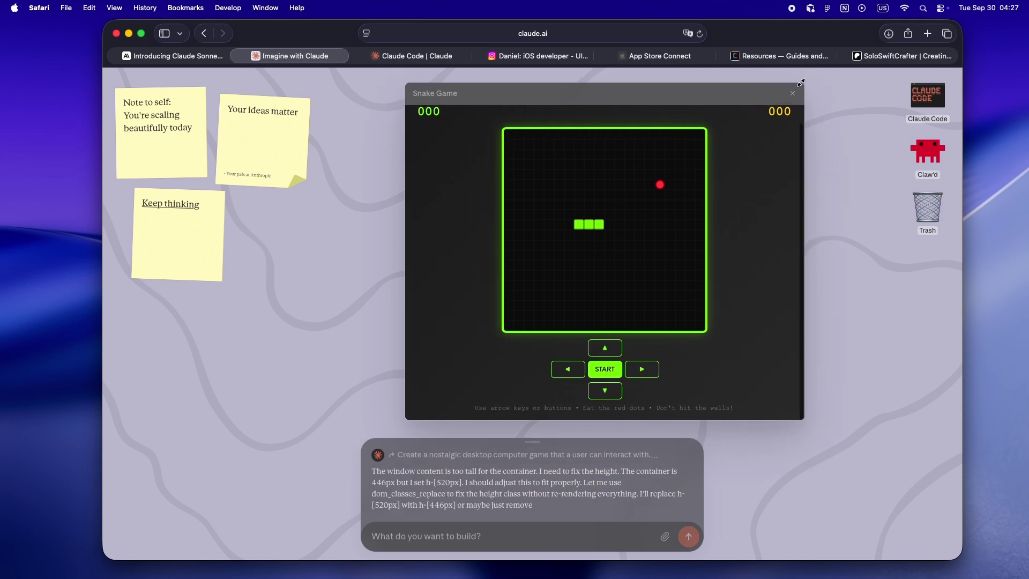
Try steering the snake down, then tell Claude 'The game is not working'.
{"action": "left_click", "coordinate": [603, 396]}
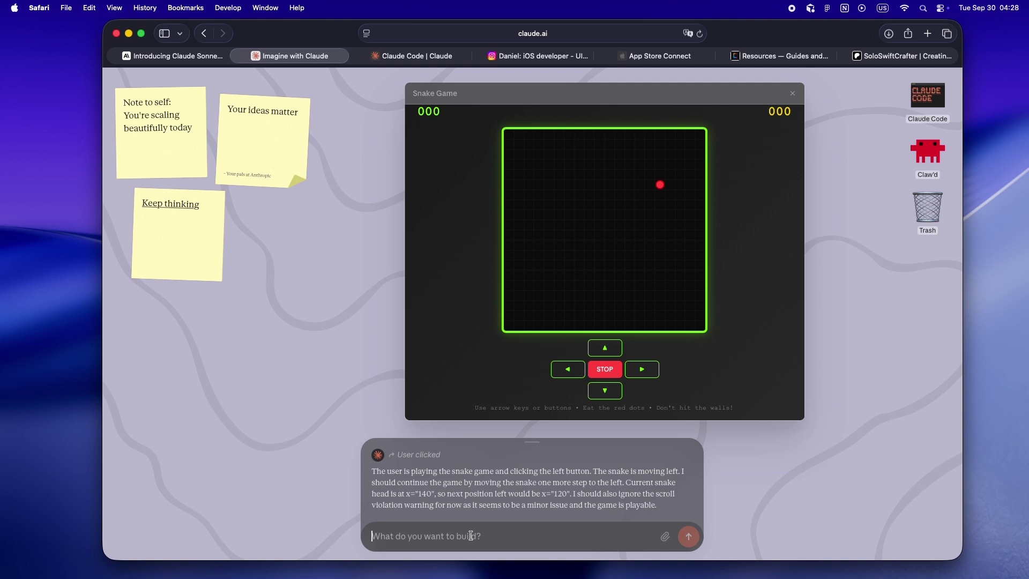
{"action": "type", "text": "The ga"}
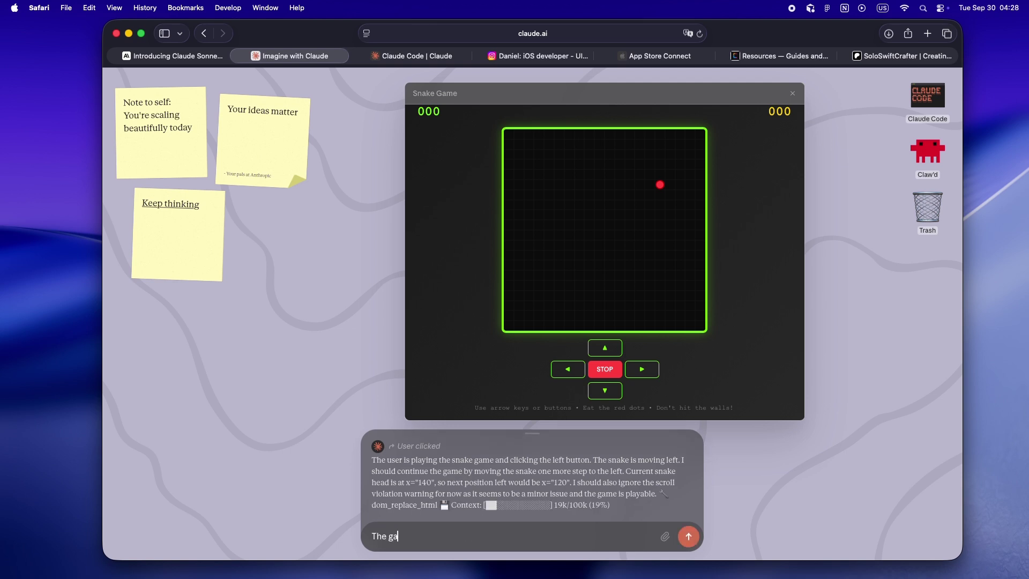
{"action": "type", "text": "me is not"}
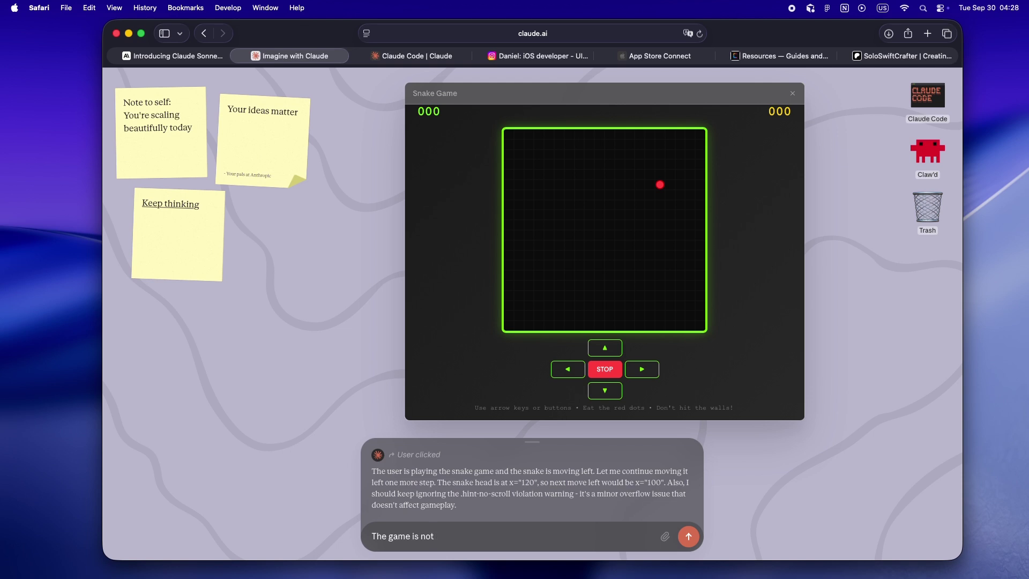
{"action": "type", "text": " working"}
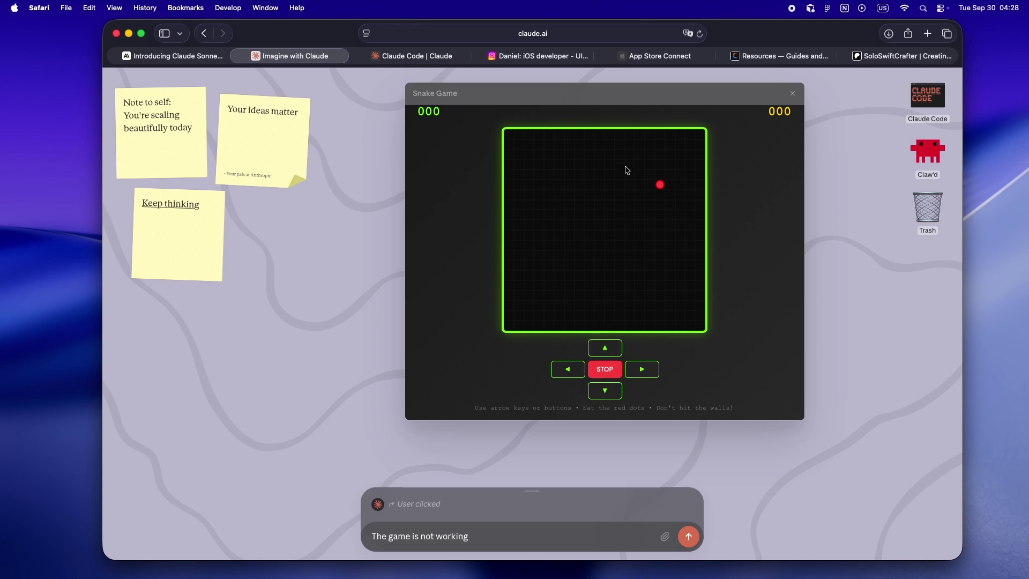
{"action": "key", "text": "Return"}
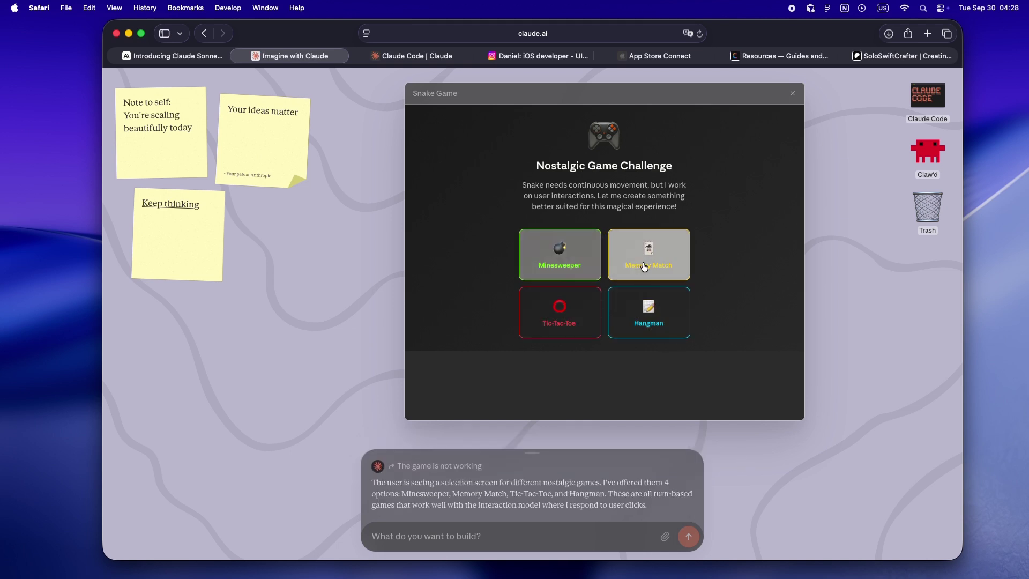
Pick Tic-Tac-Toe from the Nostalgic Game Challenge picker and confirm the choice.
{"action": "left_click", "coordinate": [577, 308]}
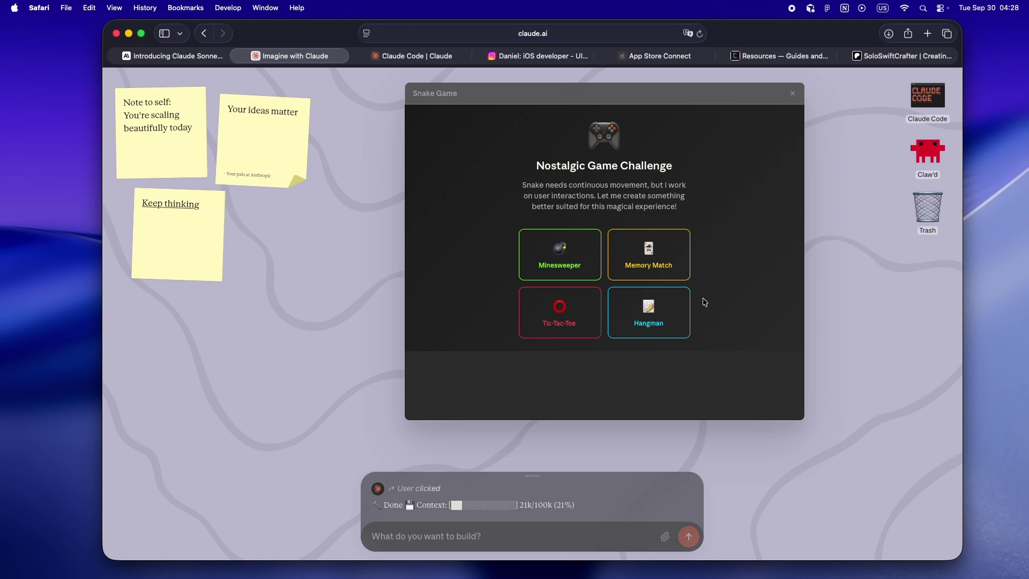
{"action": "left_click", "coordinate": [540, 316]}
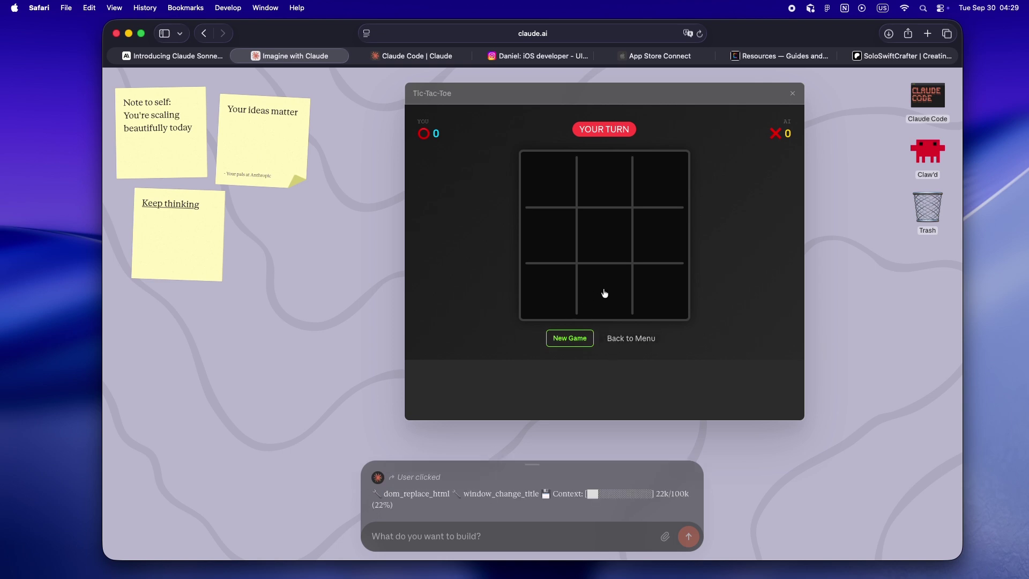
Place an O in the middle-right square, then reload the Imagine with Claude page.
{"action": "left_click", "coordinate": [659, 252]}
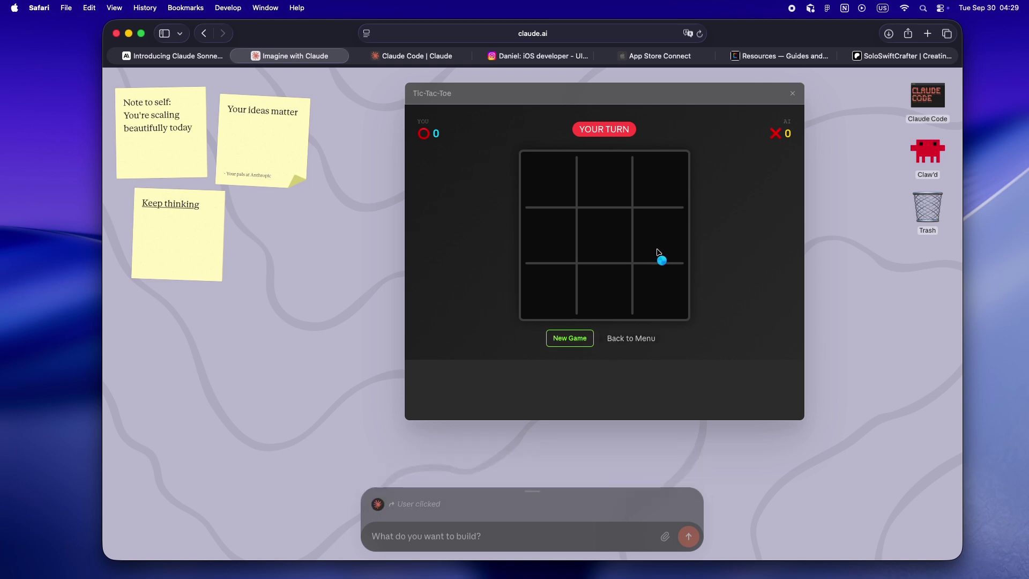
{"action": "left_click", "coordinate": [654, 252]}
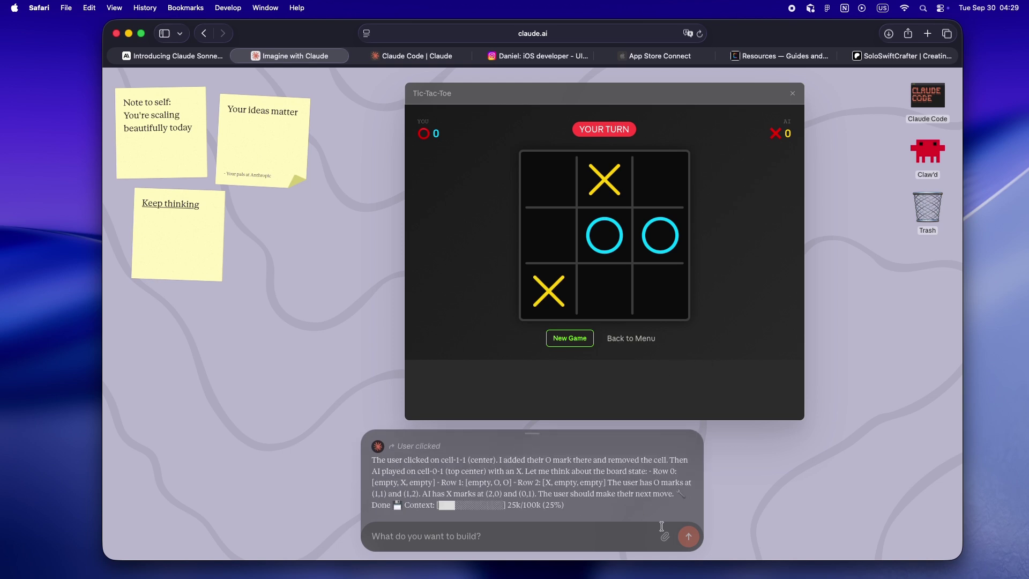
{"action": "left_click", "coordinate": [700, 34]}
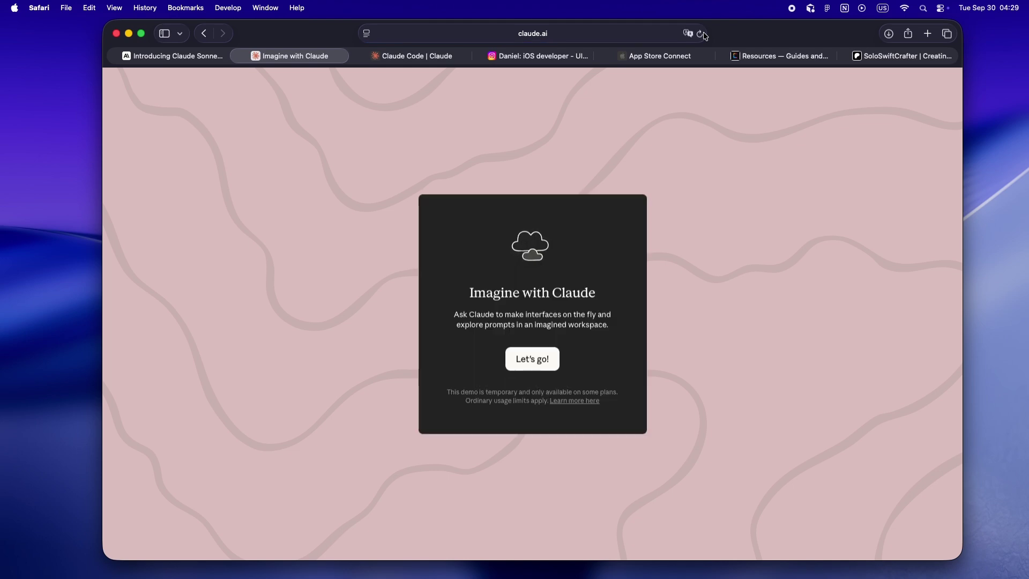
Dismiss the welcome card with Let's go! to enter a fresh workspace.
{"action": "left_click", "coordinate": [532, 356]}
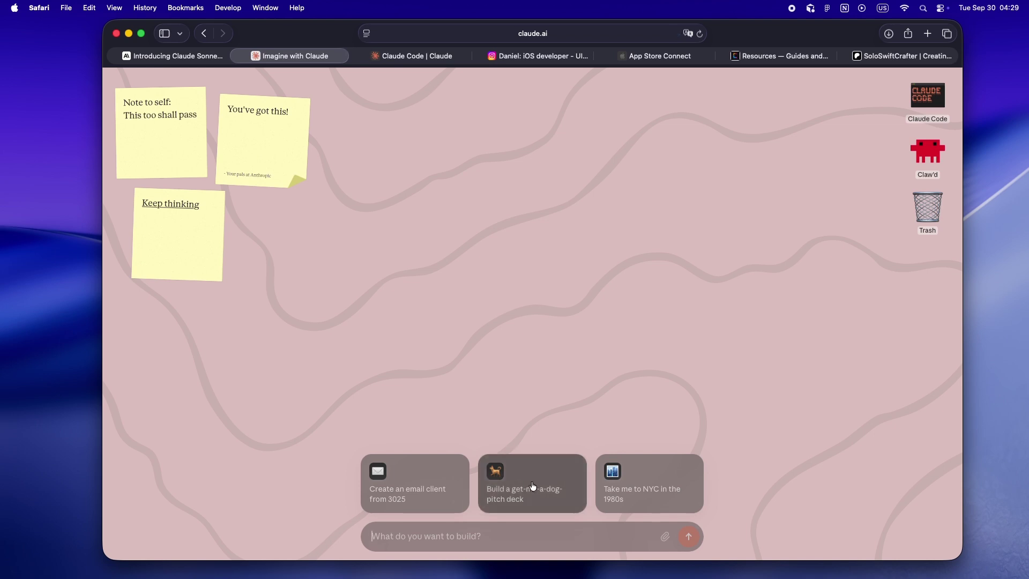
Generate the 'New York City - 1982' window from the 1980s NYC suggestion, enlarge it, and choose ARCADE.
{"action": "left_click", "coordinate": [650, 503]}
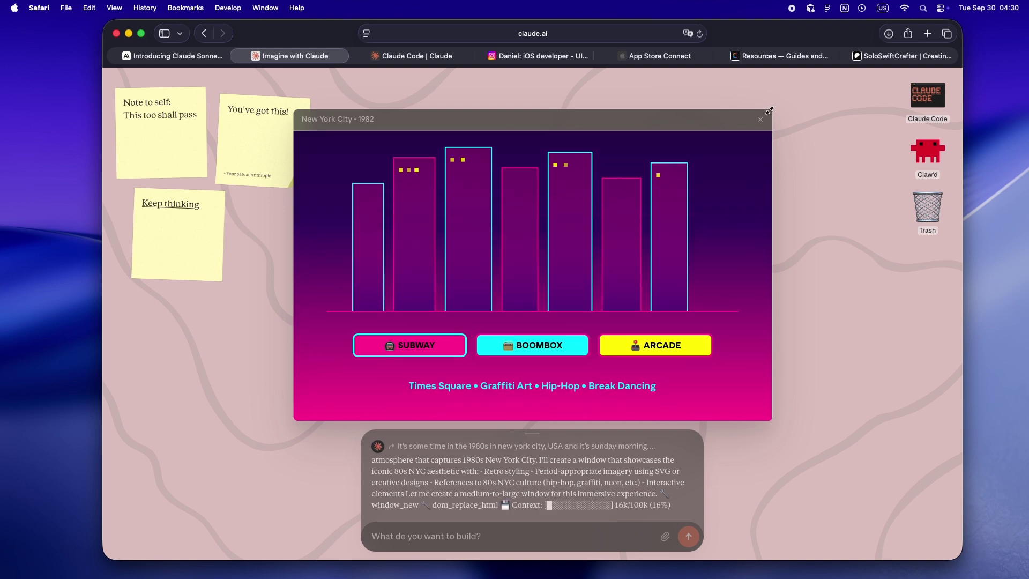
{"action": "left_click_drag", "start_coordinate": [766, 109], "coordinate": [785, 70]}
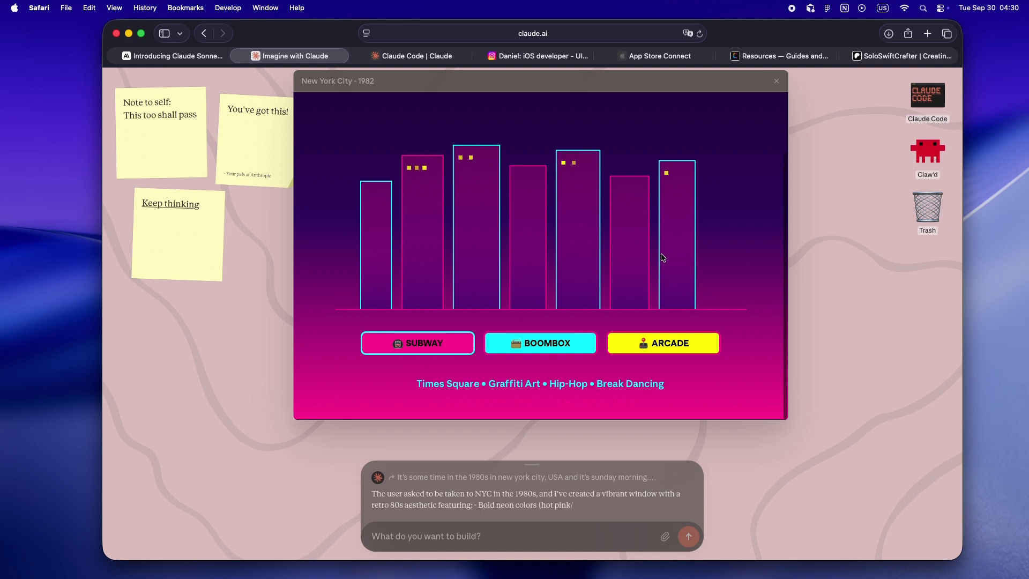
{"action": "scroll", "coordinate": [663, 258], "scroll_direction": "up", "scroll_amount": 3}
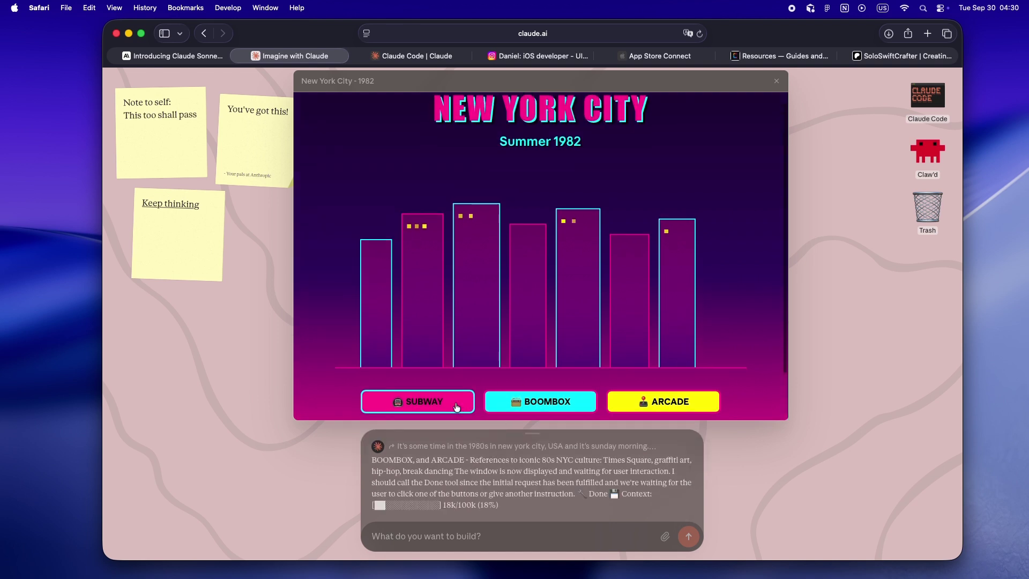
{"action": "left_click", "coordinate": [648, 411]}
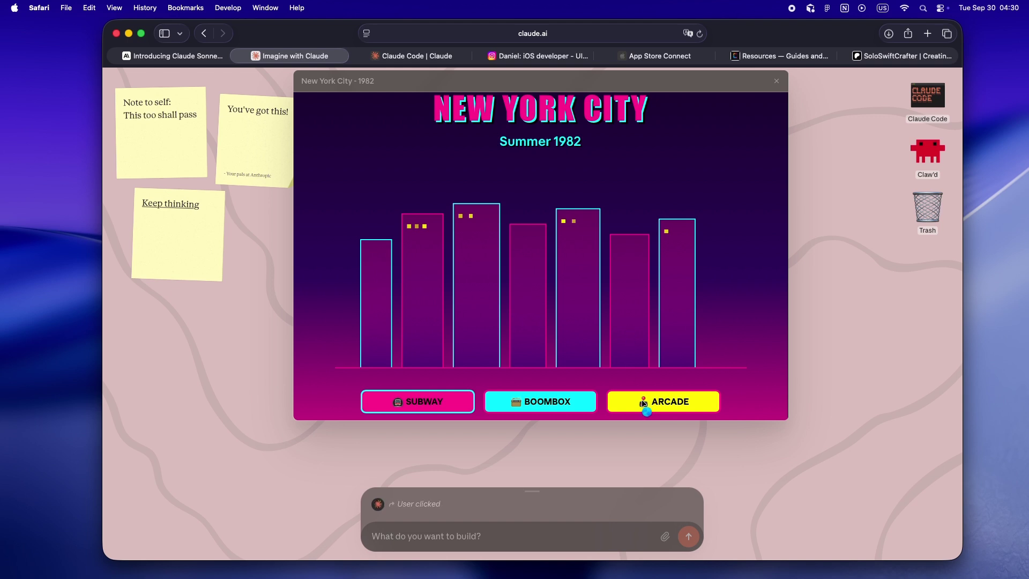
{"action": "scroll", "coordinate": [645, 346], "scroll_direction": "up", "scroll_amount": 1}
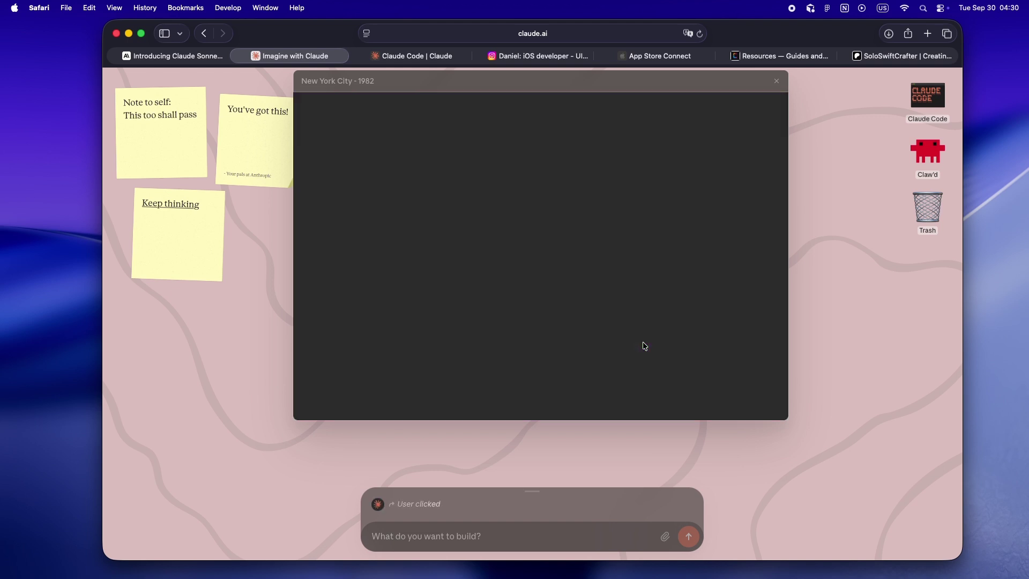